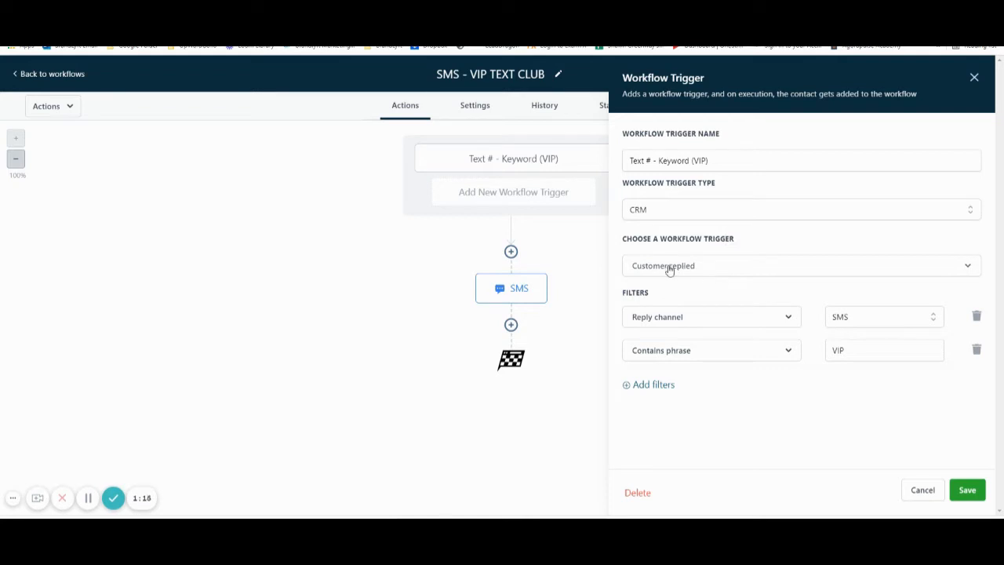
# Review the available trigger events, filter fields and reply channel options of the VIP keyword workflow trigger
pyautogui.click(968, 267)
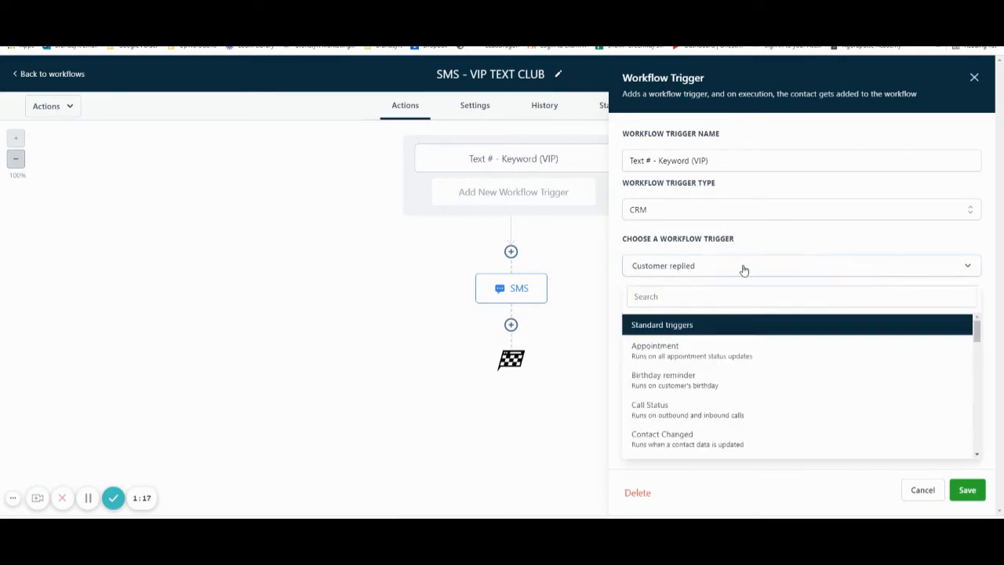
pyautogui.click(703, 269)
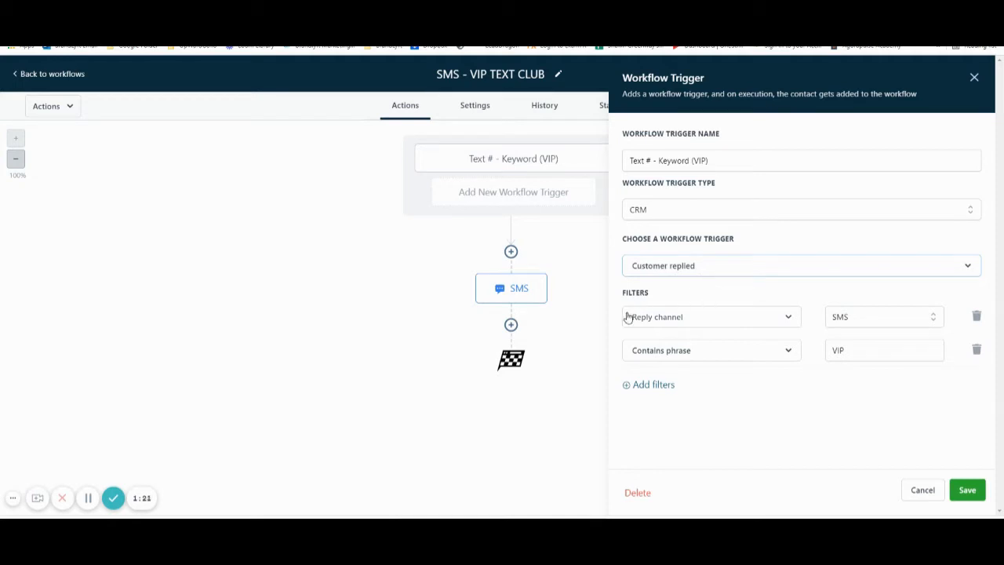
pyautogui.click(749, 317)
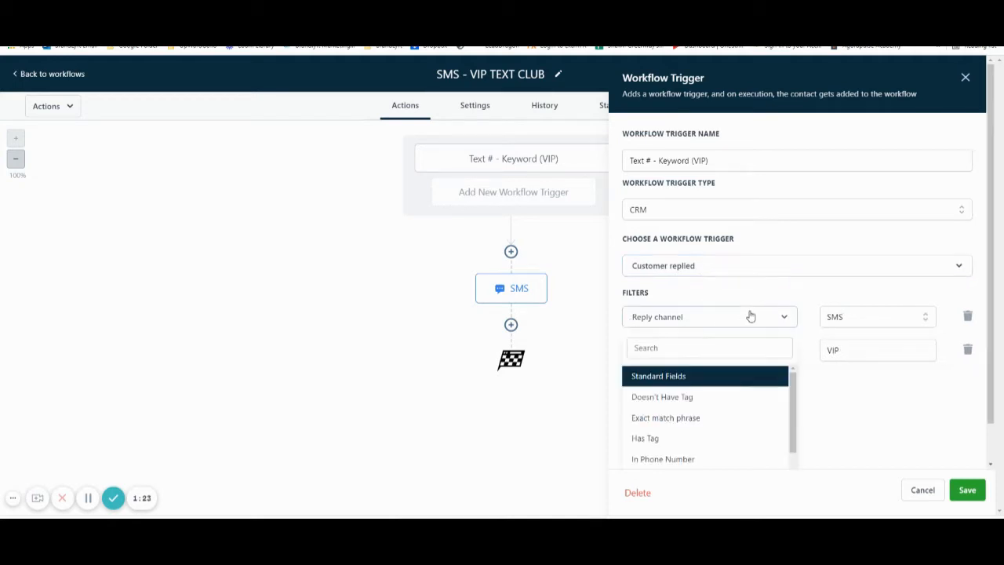
pyautogui.click(702, 319)
pyautogui.click(907, 320)
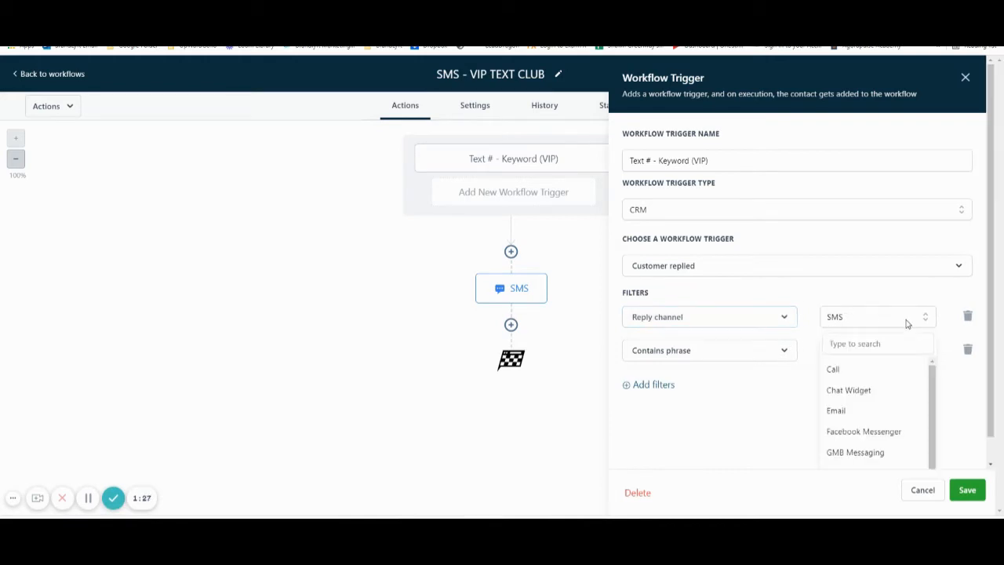
pyautogui.scroll(-1, 912, 432)
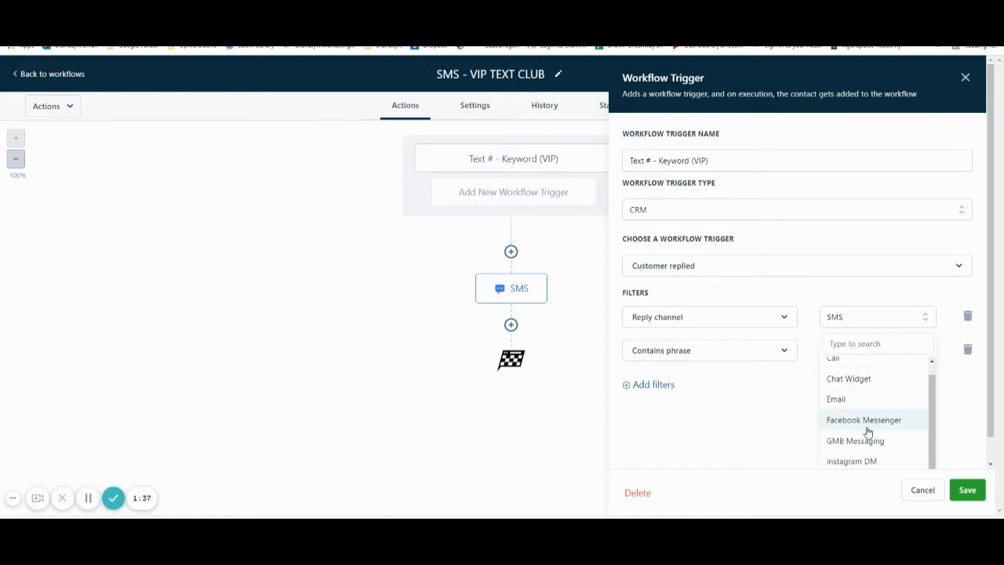
pyautogui.scroll(-1, 868, 424)
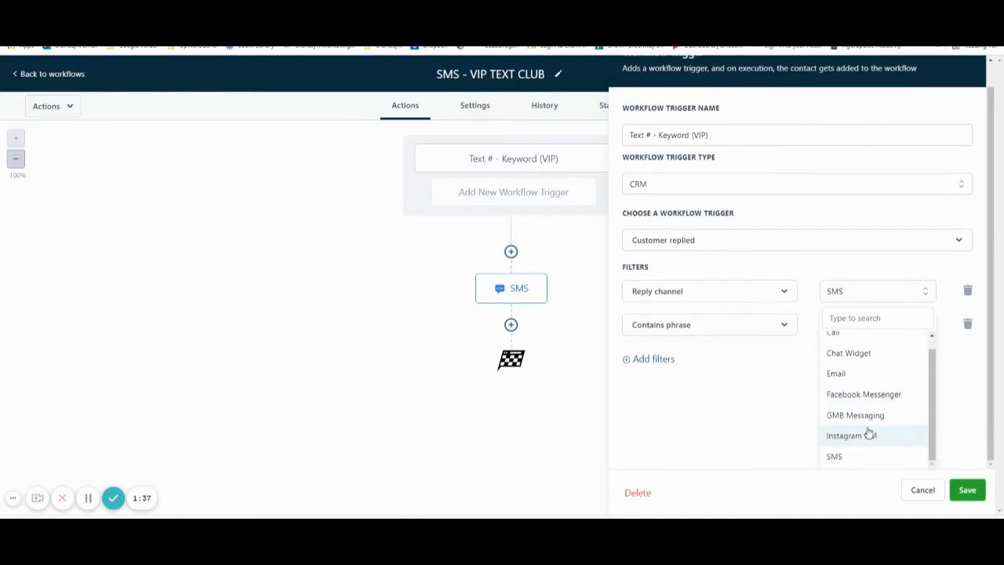
pyautogui.click(876, 296)
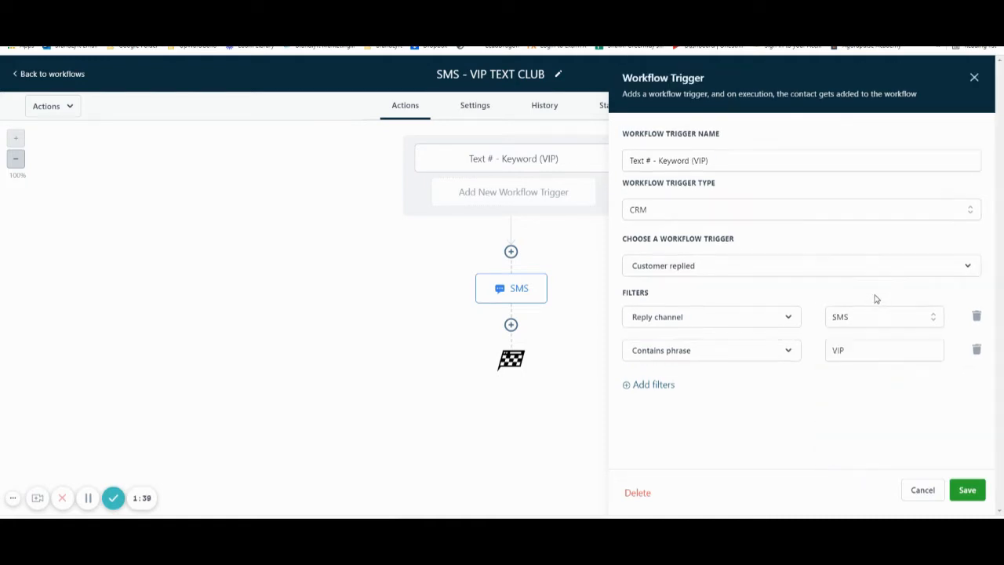
# Check the field choices of the "Contains phrase" filter and save the VIP keyword workflow trigger
pyautogui.click(702, 365)
pyautogui.click(703, 359)
pyautogui.click(966, 491)
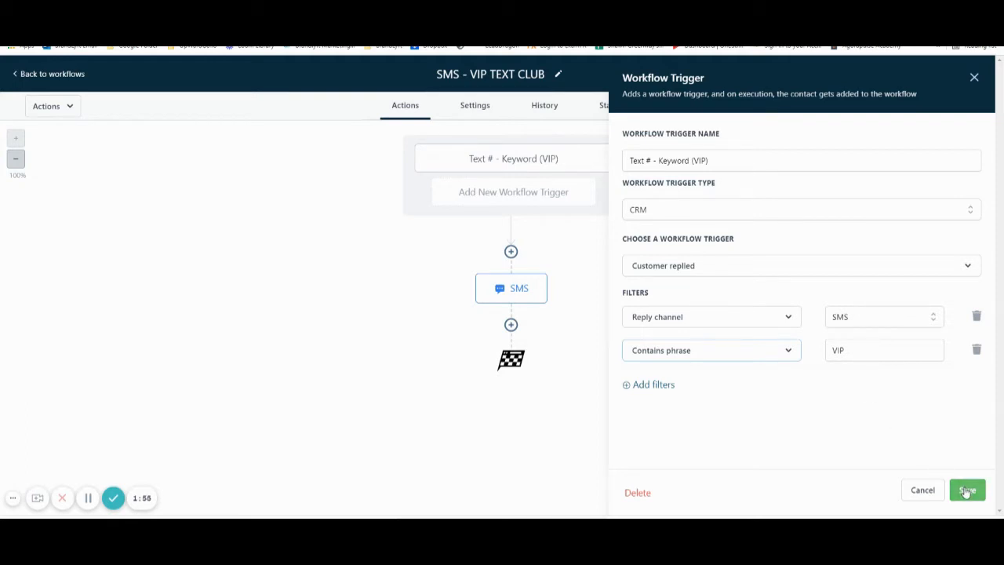
pyautogui.click(965, 491)
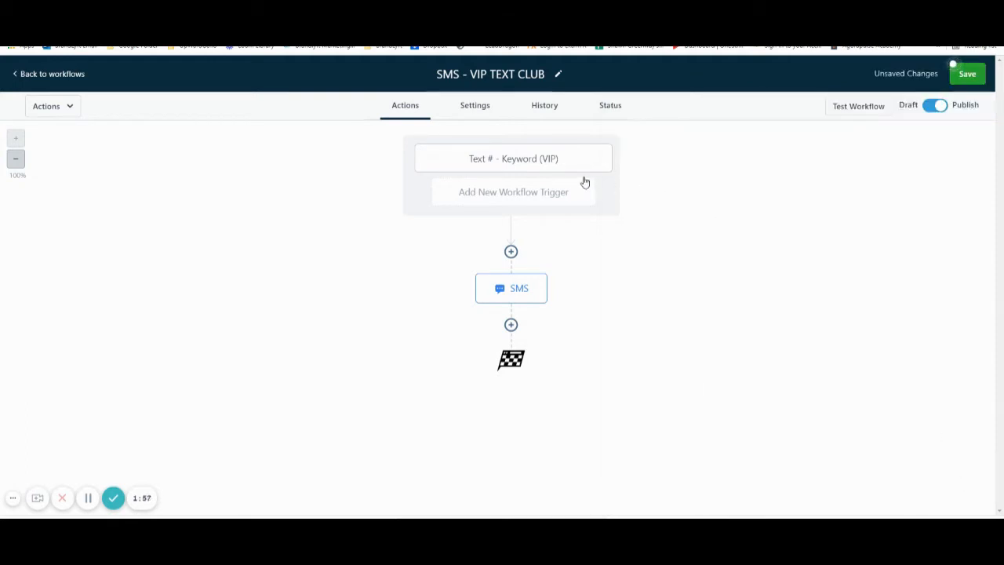
# Open the workflow's SMS action and change "send you messages" to "send your messages" in the message text
pyautogui.click(528, 292)
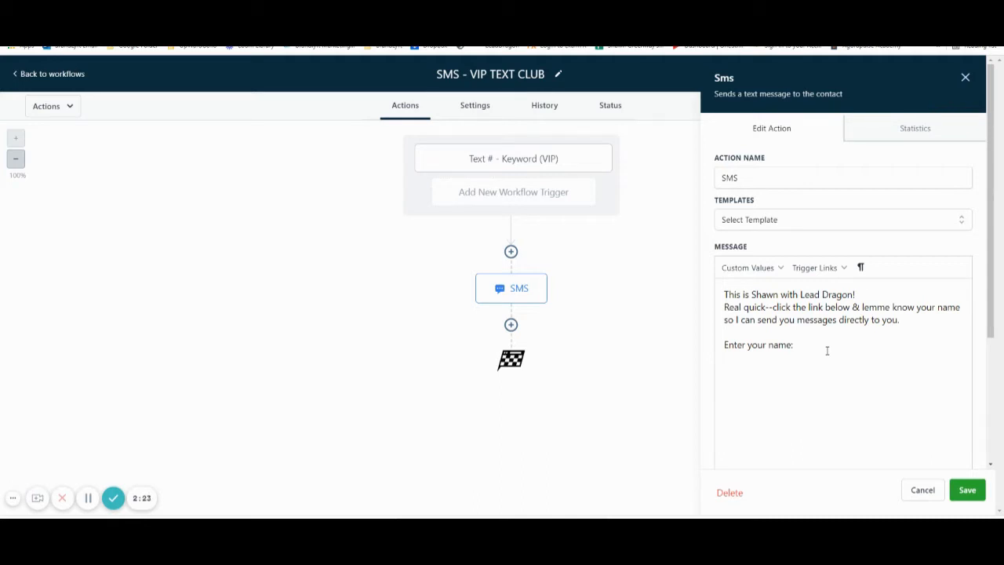
pyautogui.click(797, 320)
pyautogui.write('r')
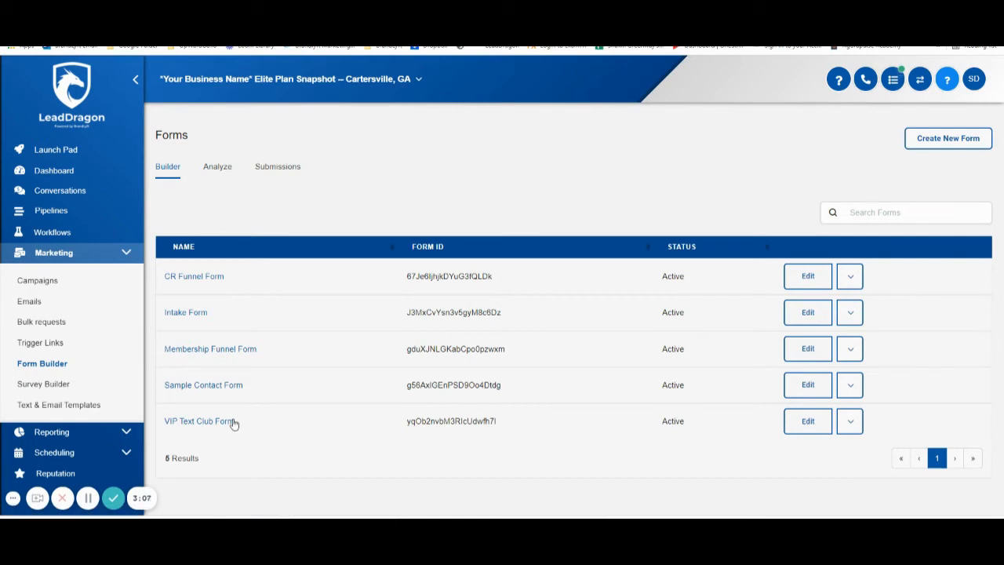
# Open the VIP Text Club Form in the form builder and launch its shareable link from the integration options
pyautogui.click(230, 421)
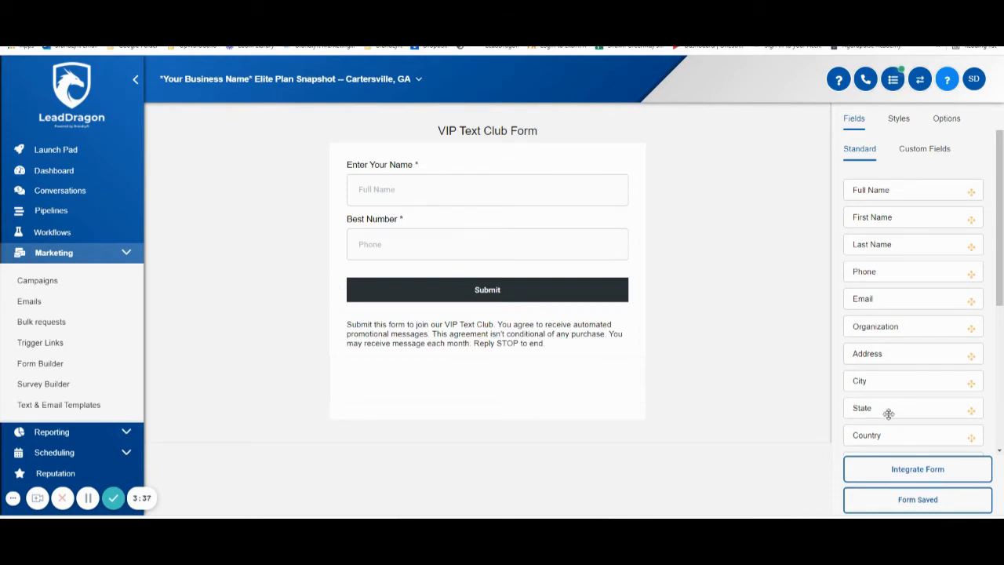
pyautogui.click(893, 471)
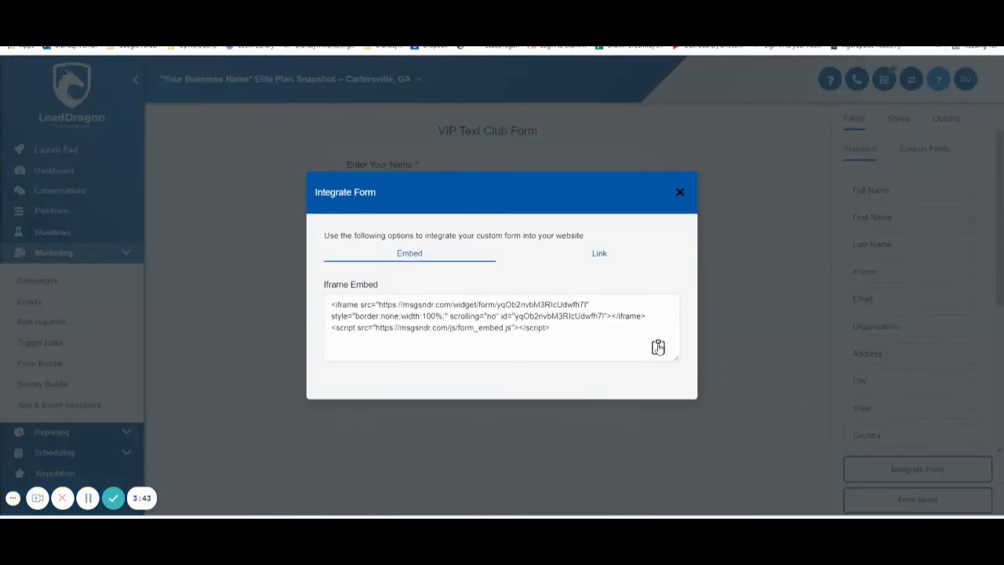
pyautogui.click(599, 254)
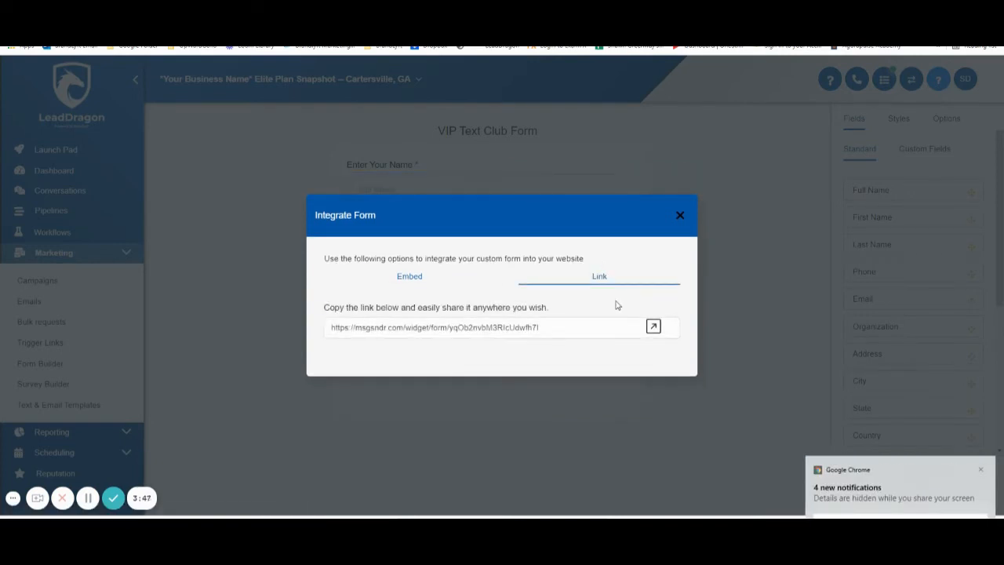
pyautogui.click(653, 328)
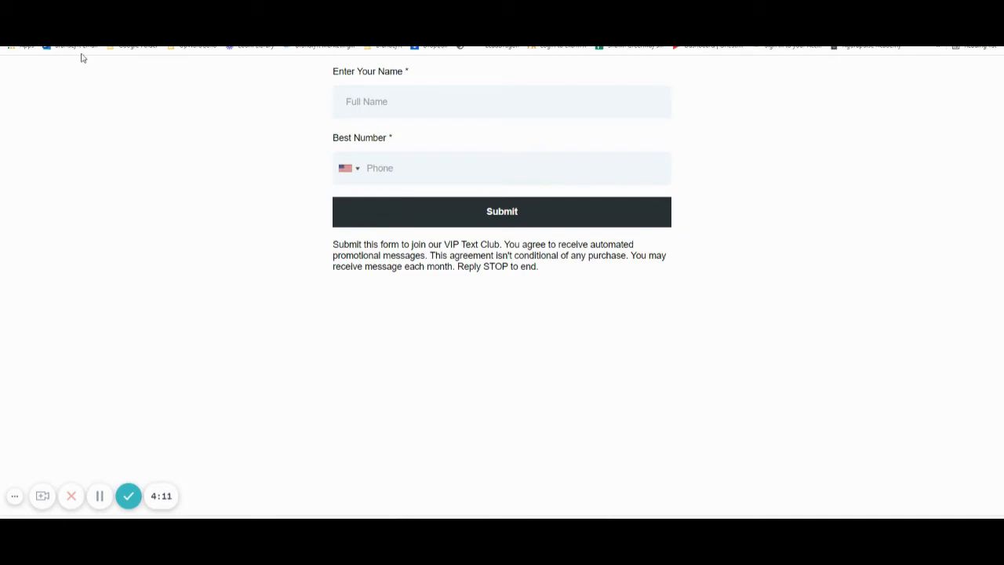
# Switch to Bitly, shorten the VIP Text Club Form link, and copy the short URL
pyautogui.hotkey('ctrl', 'Tab')
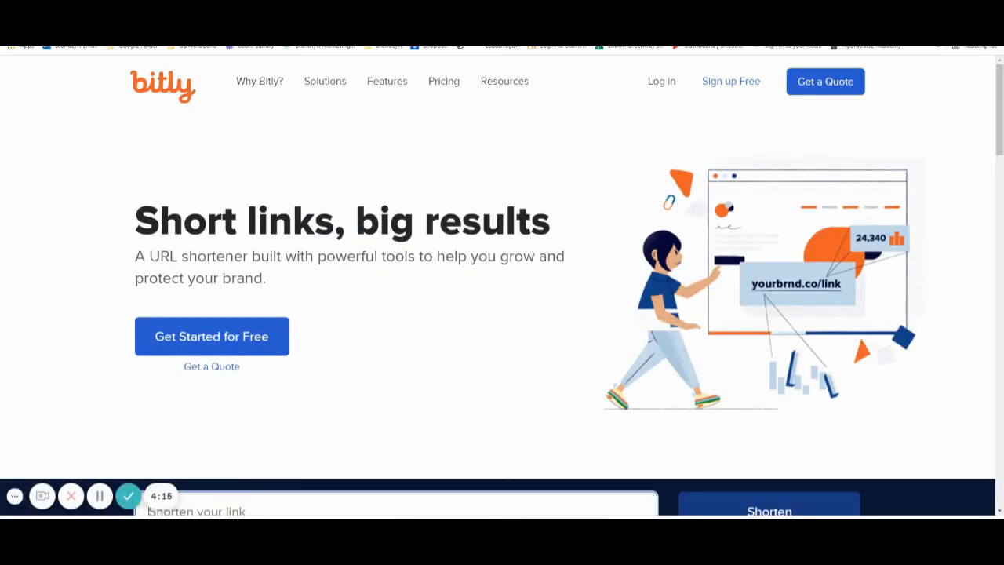
pyautogui.scroll(-1, 690, 96)
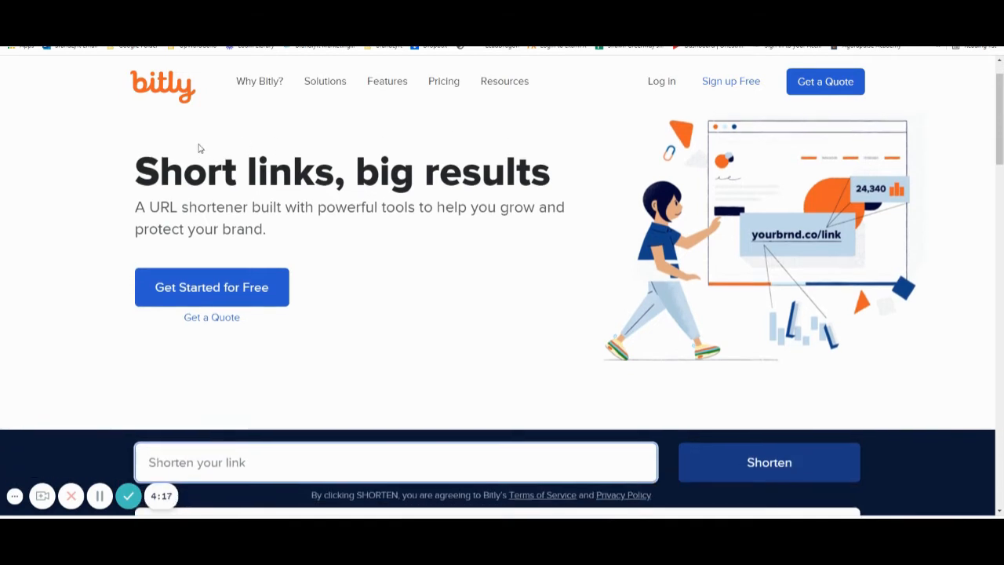
pyautogui.scroll(1, 118, 124)
pyautogui.scroll(-2, 401, 252)
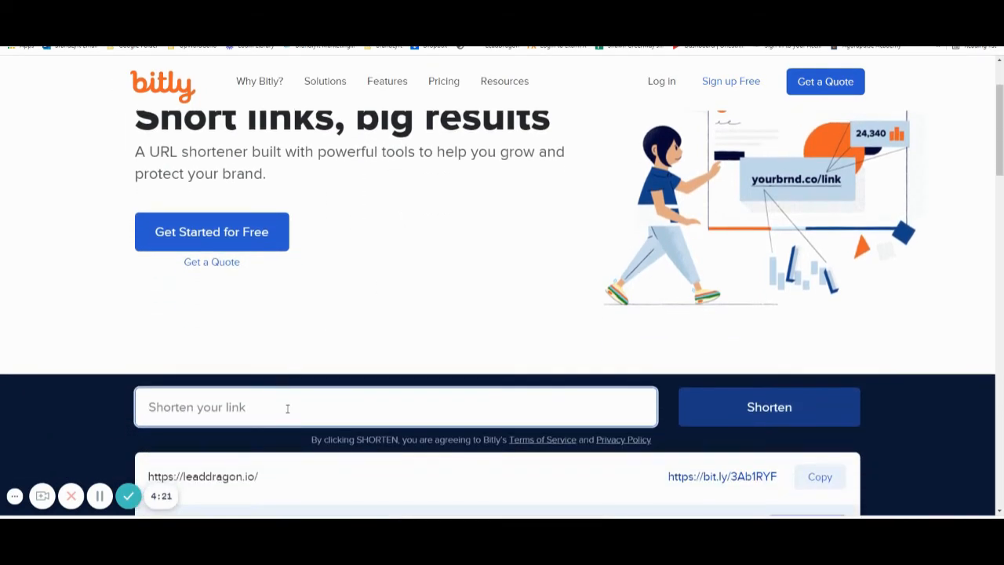
pyautogui.write('https://msgsndr.com/widget/form/yqOb2nvbM3RIcUdwfh7l')
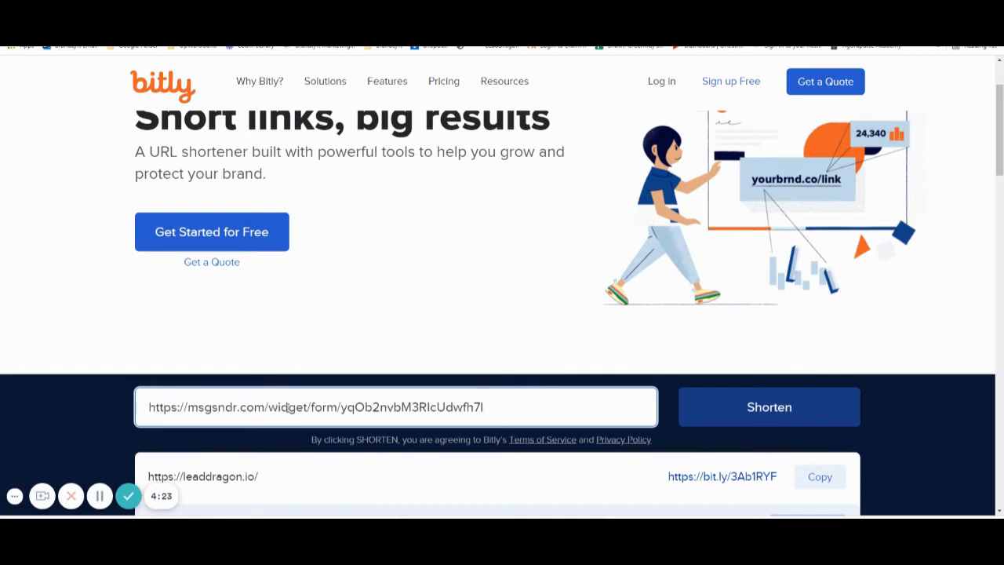
pyautogui.click(771, 416)
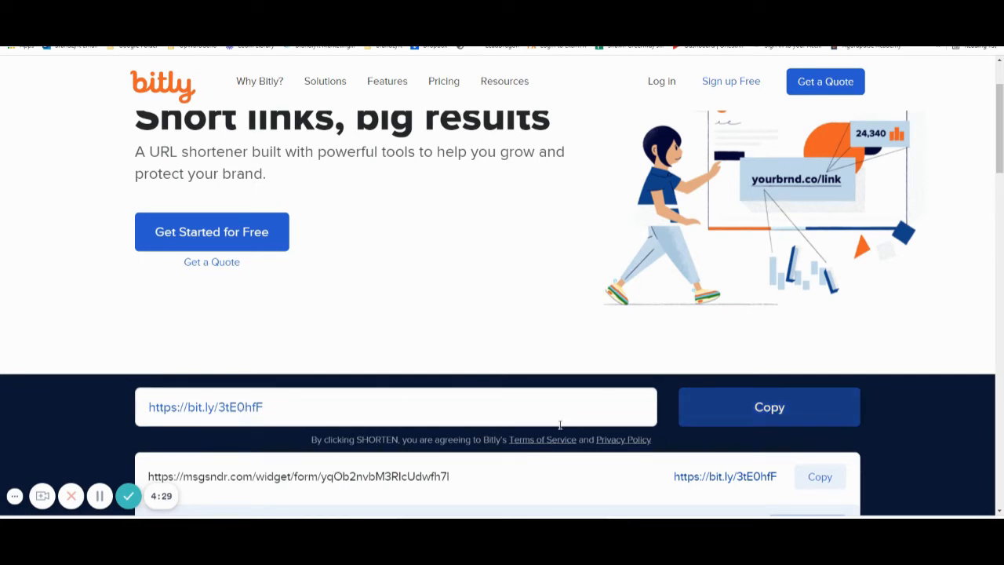
pyautogui.click(716, 411)
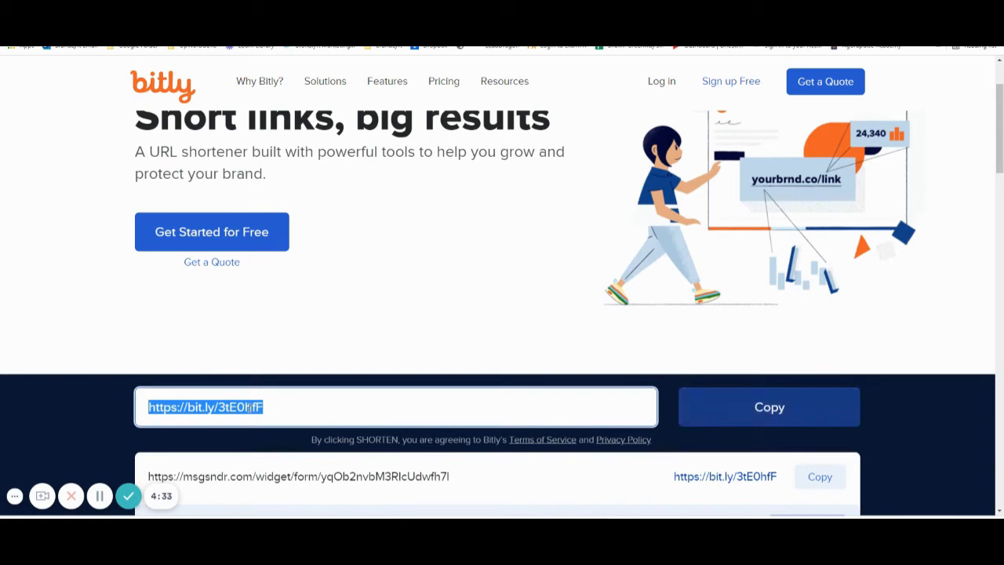
# Paste the shortened form link after "Enter your name:" in the SMS message, then save the action and the workflow
pyautogui.hotkey('ctrl', 'Tab')
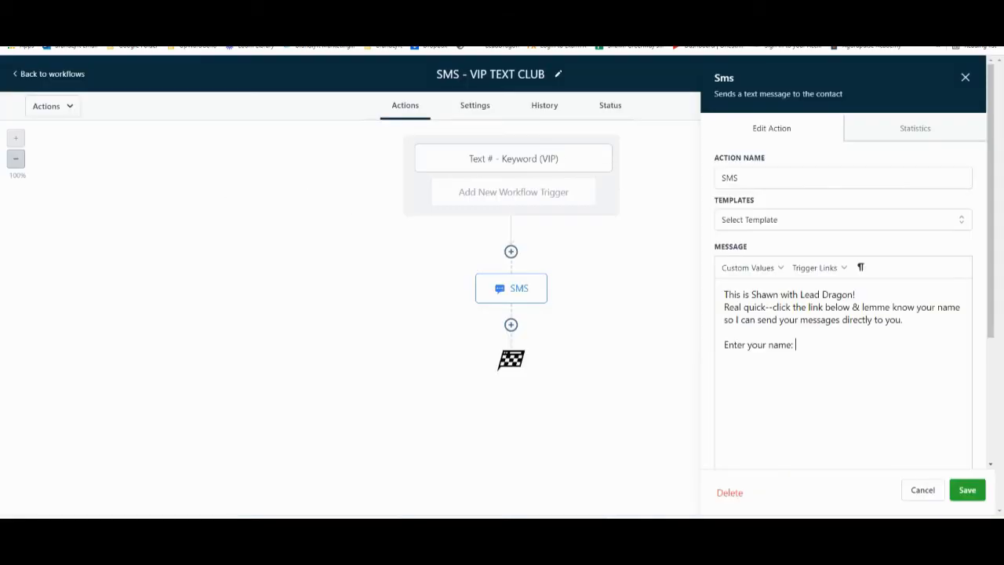
pyautogui.click(825, 348)
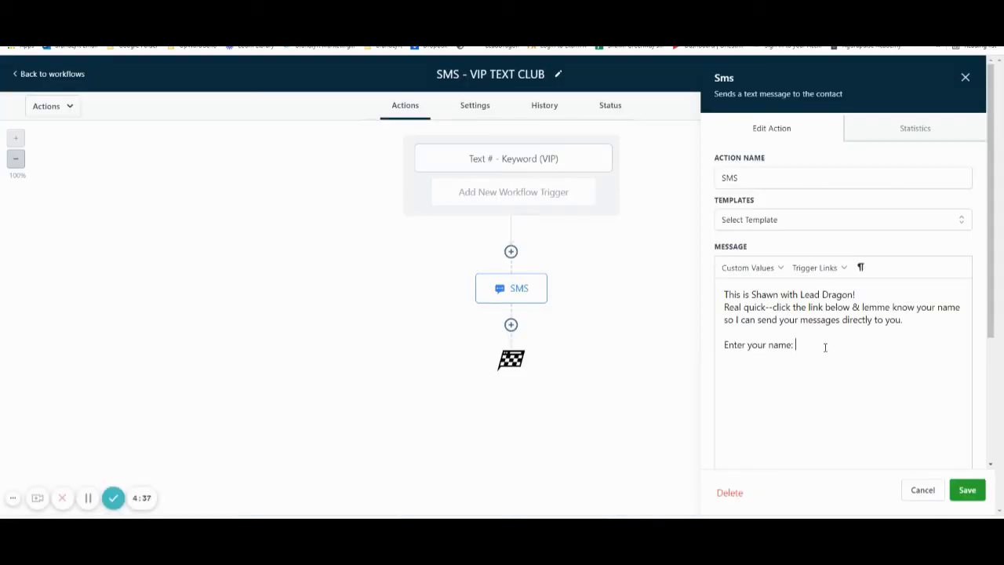
pyautogui.hotkey('ctrl', 'v')
pyautogui.click(966, 492)
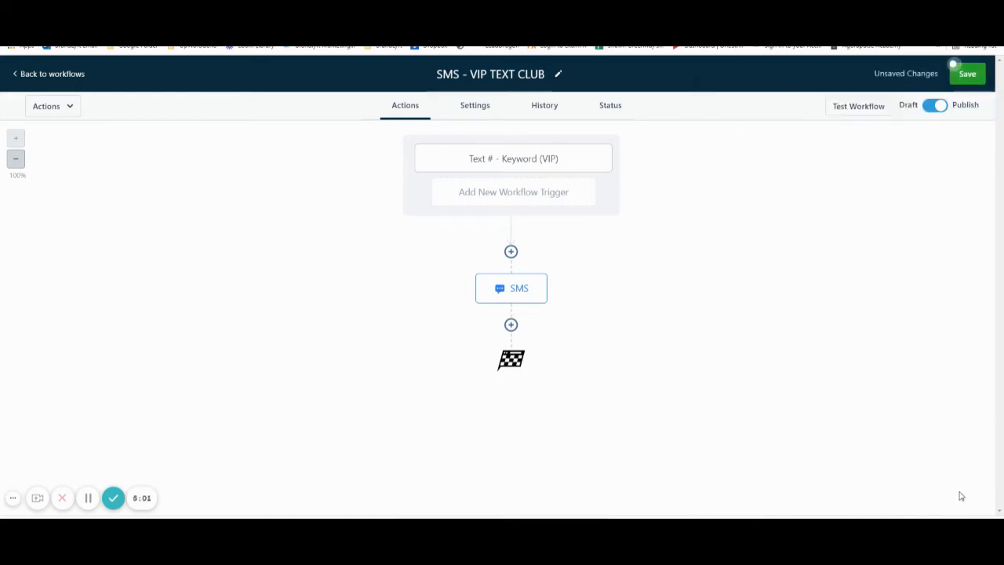
pyautogui.click(968, 74)
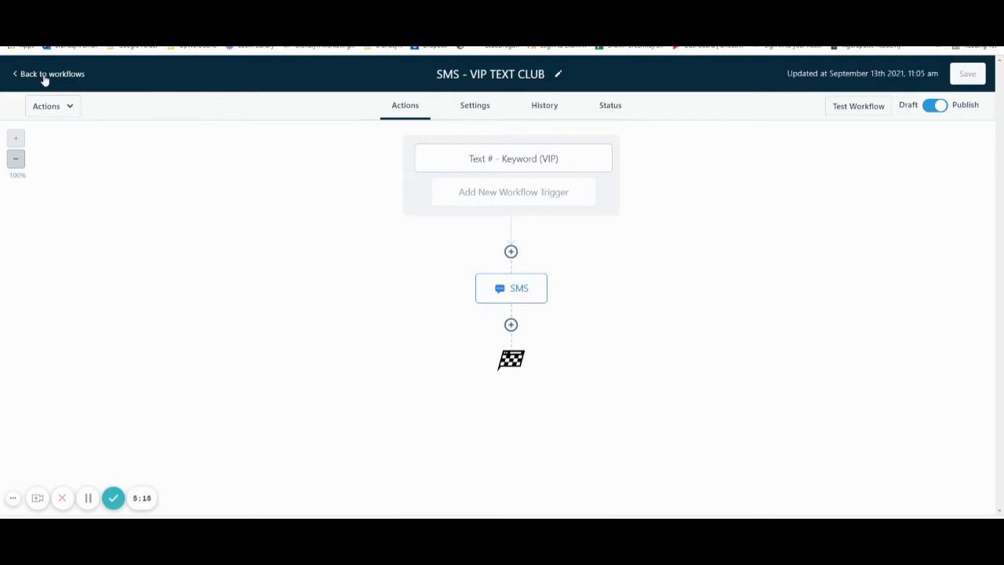
# Return to the workflows list and open the "SMS - VIP Form Filled Out" workflow
pyautogui.click(45, 75)
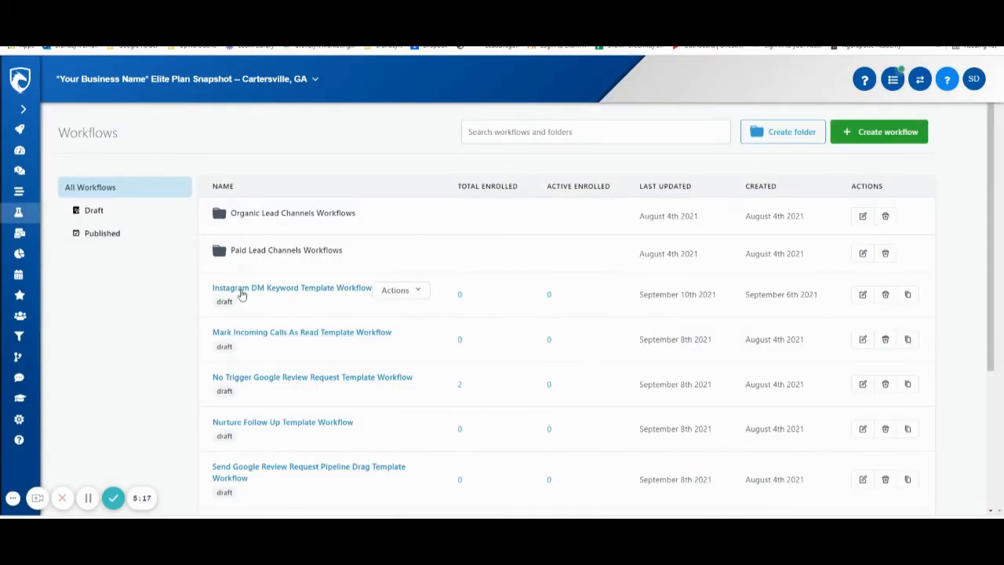
pyautogui.scroll(-5, 251, 353)
pyautogui.click(275, 324)
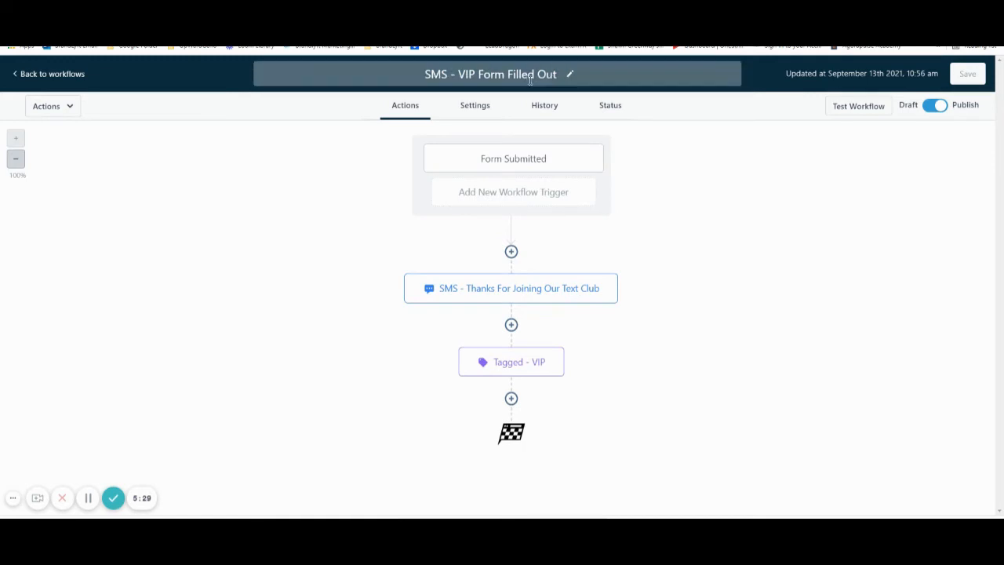
# Review the Form Submitted trigger's event, filter and form options, and save it with the VIP Text Club Form filter
pyautogui.click(518, 167)
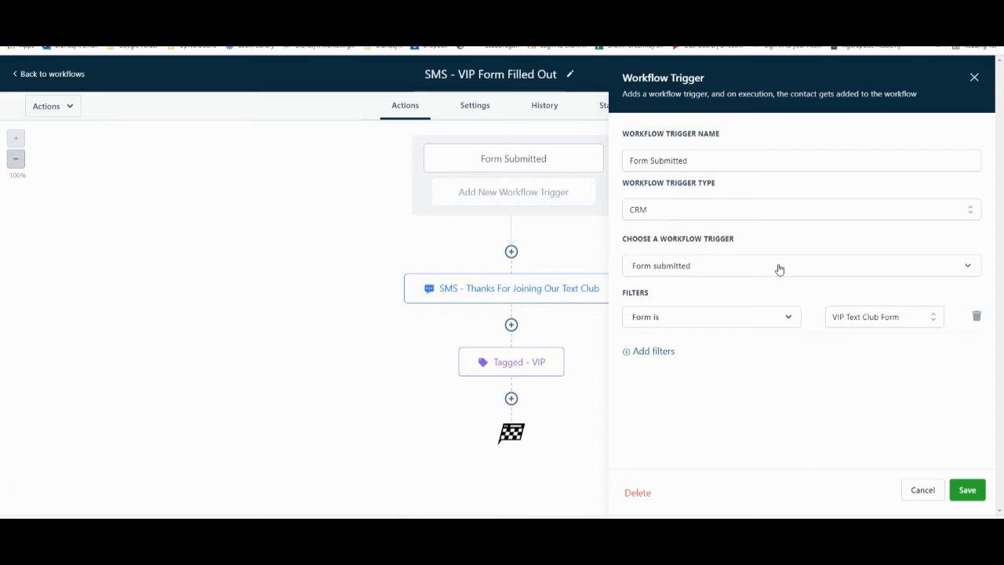
pyautogui.click(950, 264)
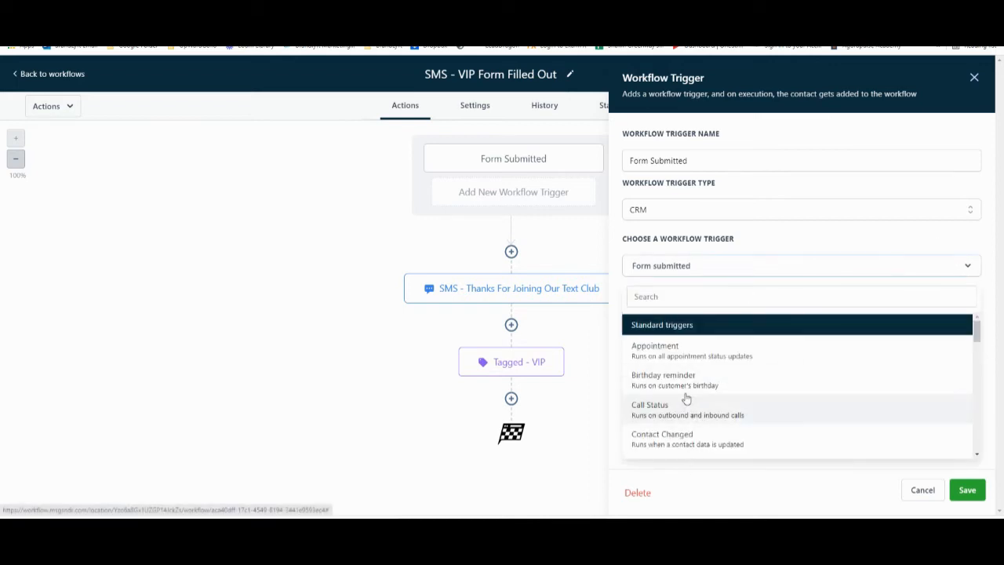
pyautogui.click(713, 271)
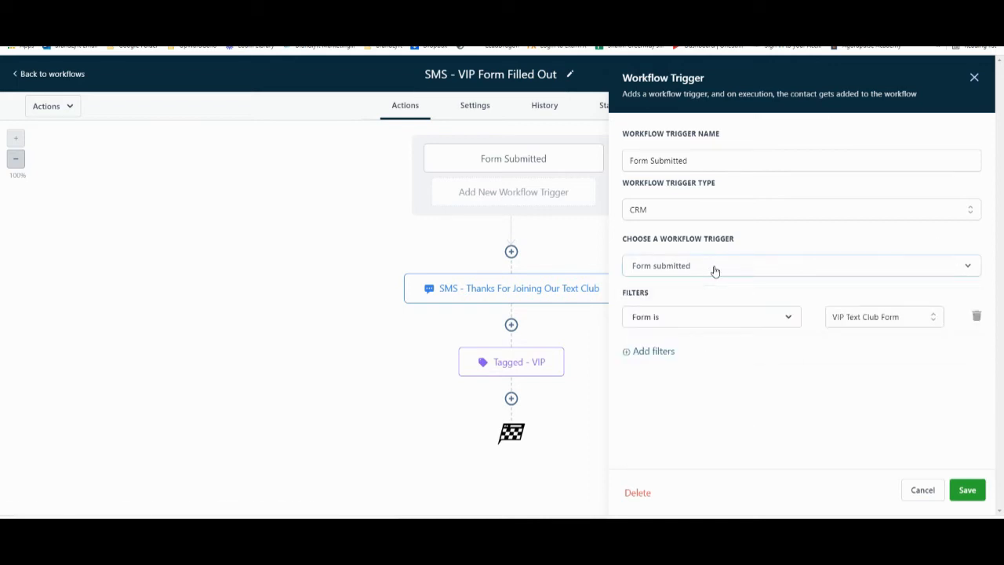
pyautogui.click(722, 325)
pyautogui.click(723, 323)
pyautogui.click(909, 323)
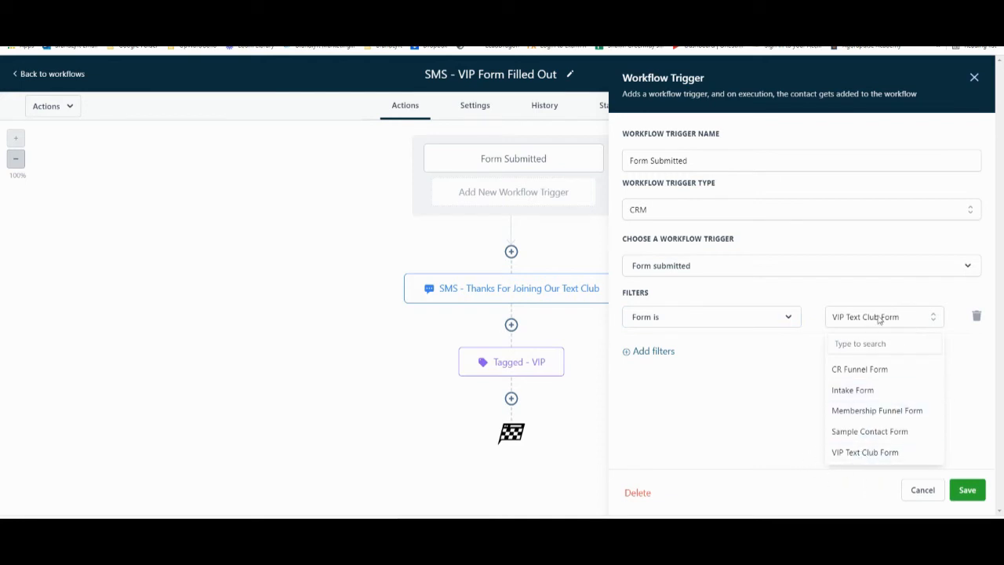
pyautogui.click(879, 318)
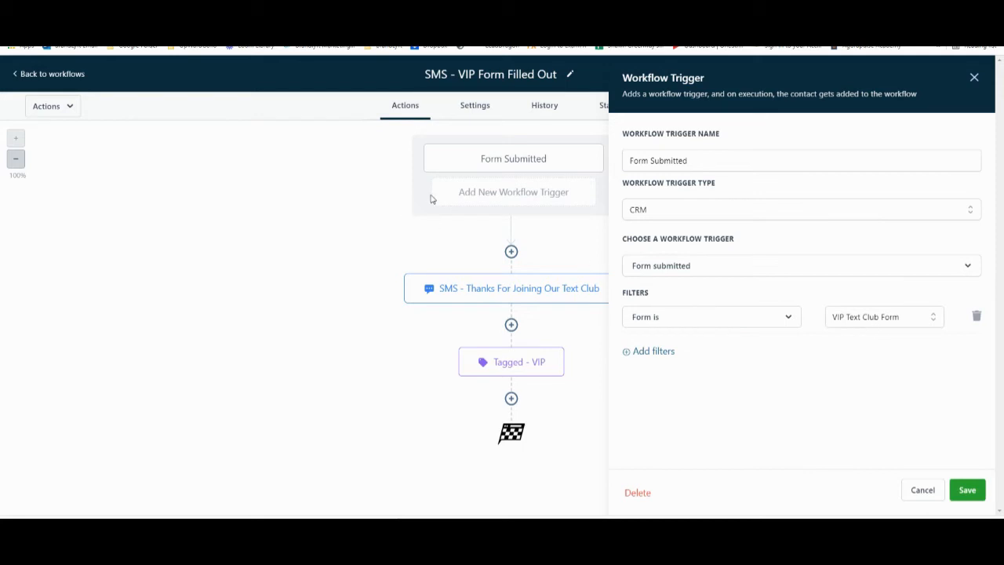
pyautogui.click(968, 490)
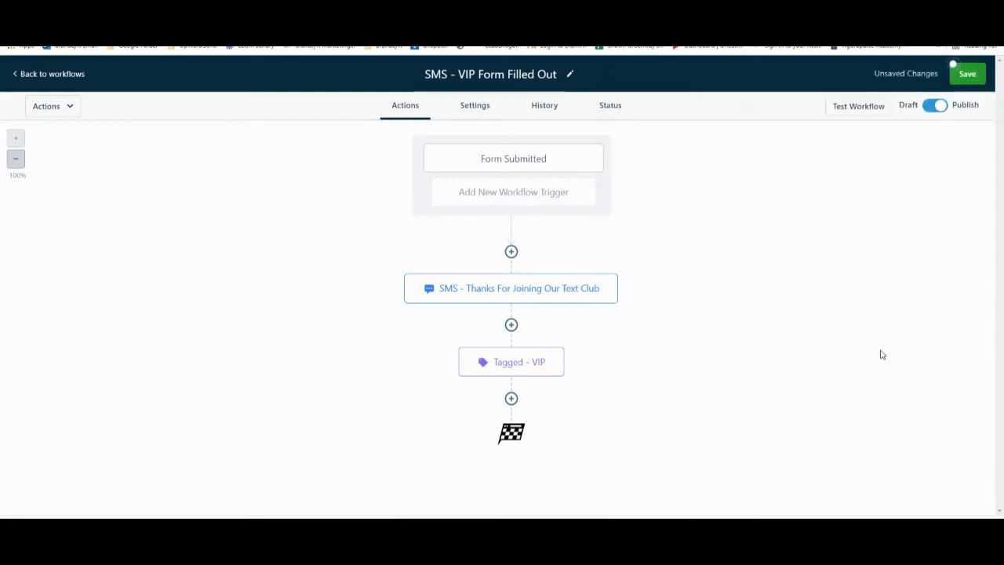
# Correct the "Thanks For Joining Our Text Club" SMS message to read "You will be receiving"
pyautogui.click(565, 299)
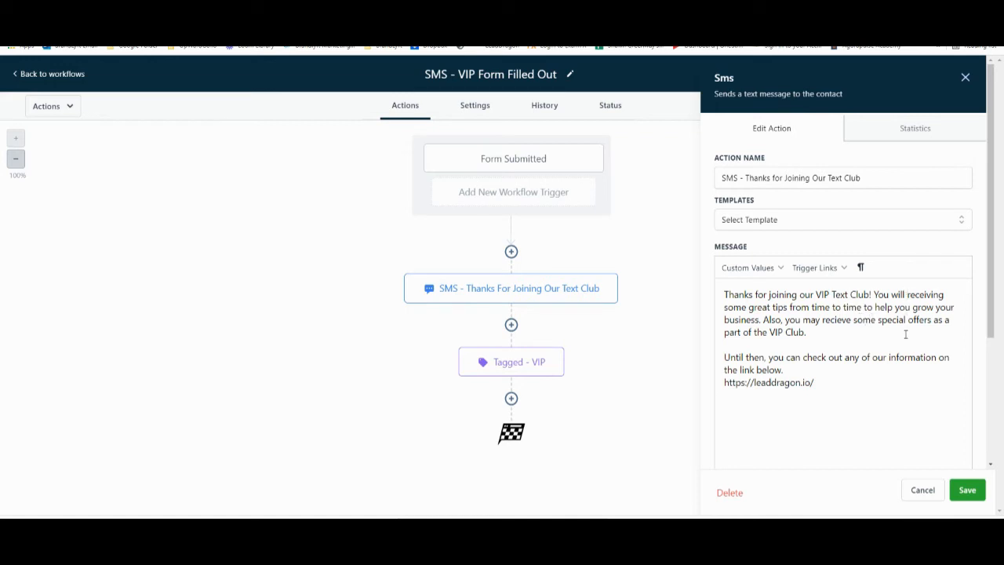
pyautogui.write('be')
pyautogui.scroll(-1, 865, 381)
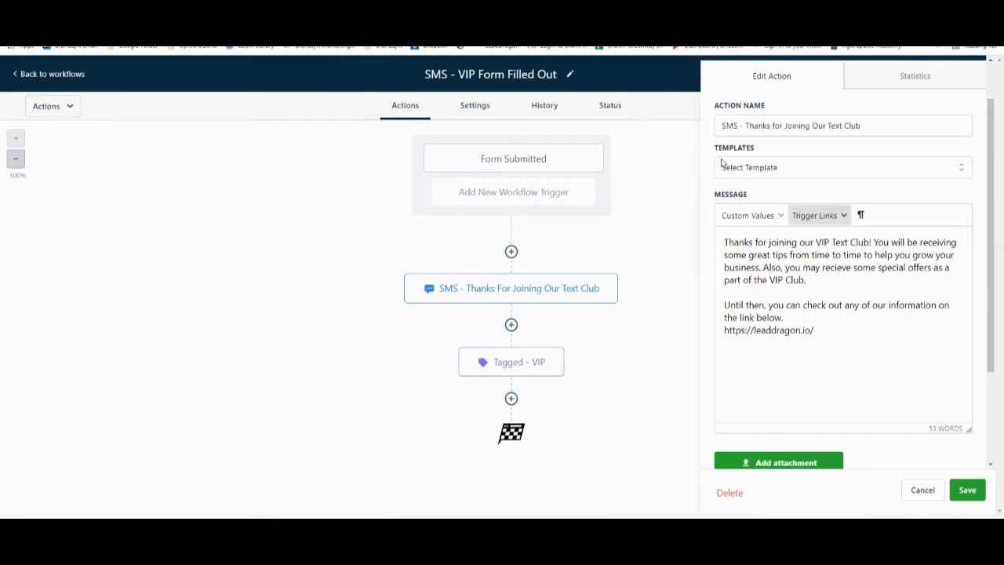
# Save the corrected SMS action, confirm the "Tagged - VIP" action with the vip tag, and save the workflow
pyautogui.click(968, 490)
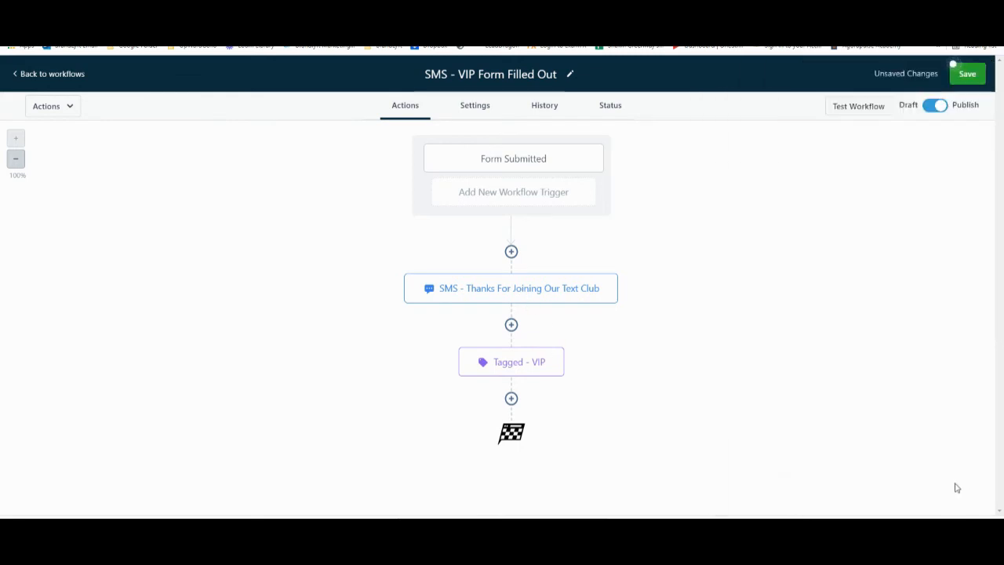
pyautogui.click(531, 366)
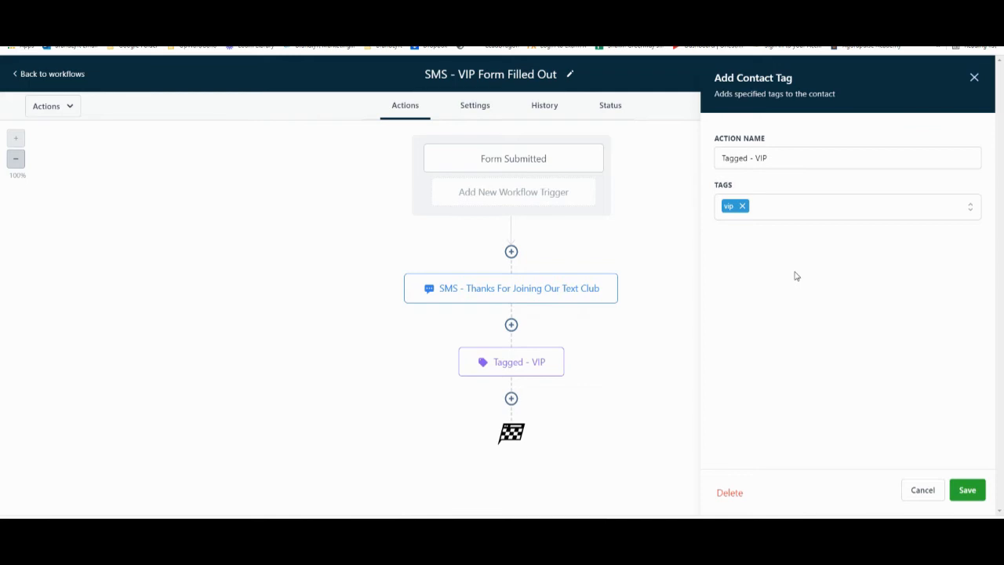
pyautogui.click(967, 491)
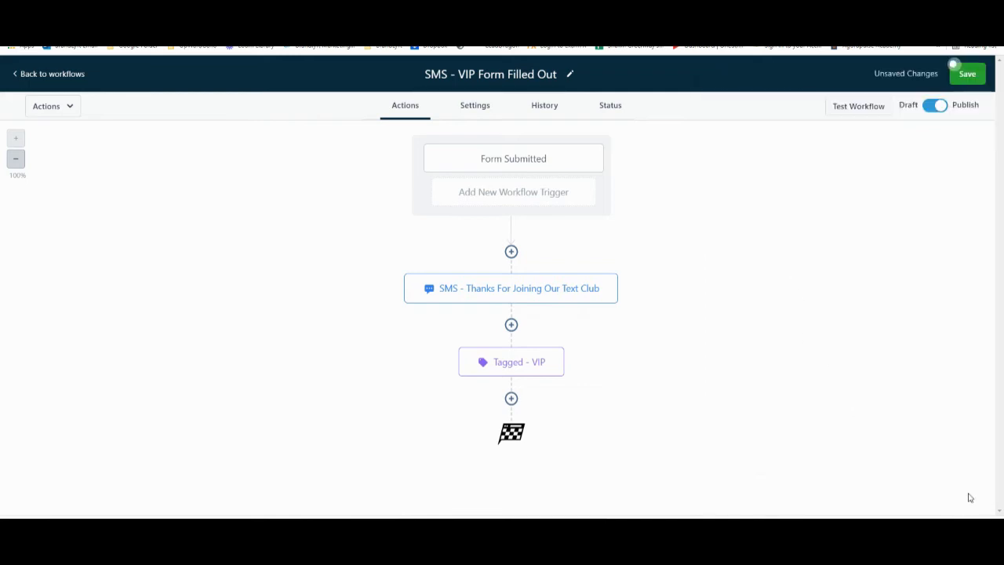
pyautogui.click(972, 74)
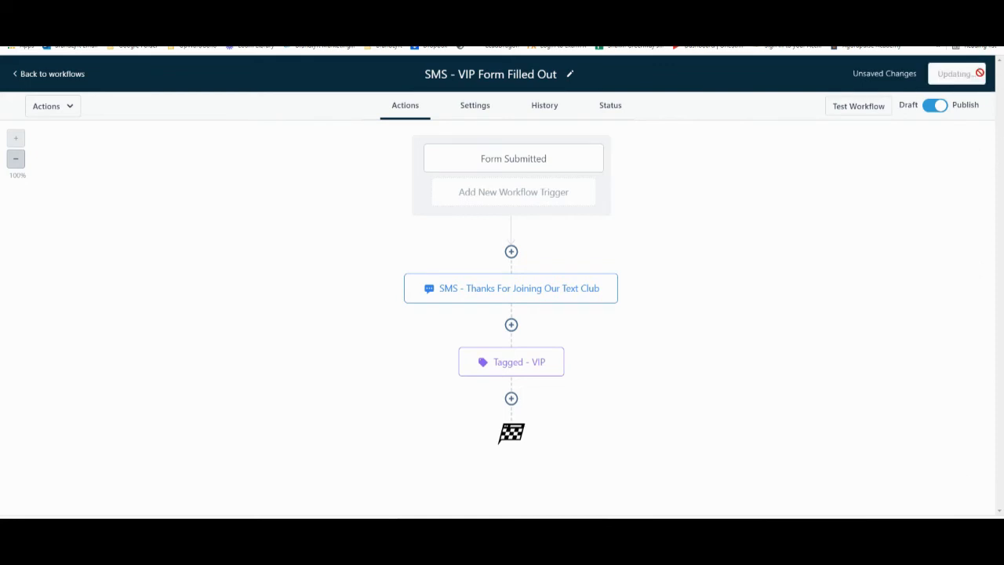
# Leave the workflow editor and open the Contacts / Smart lists page
pyautogui.click(52, 74)
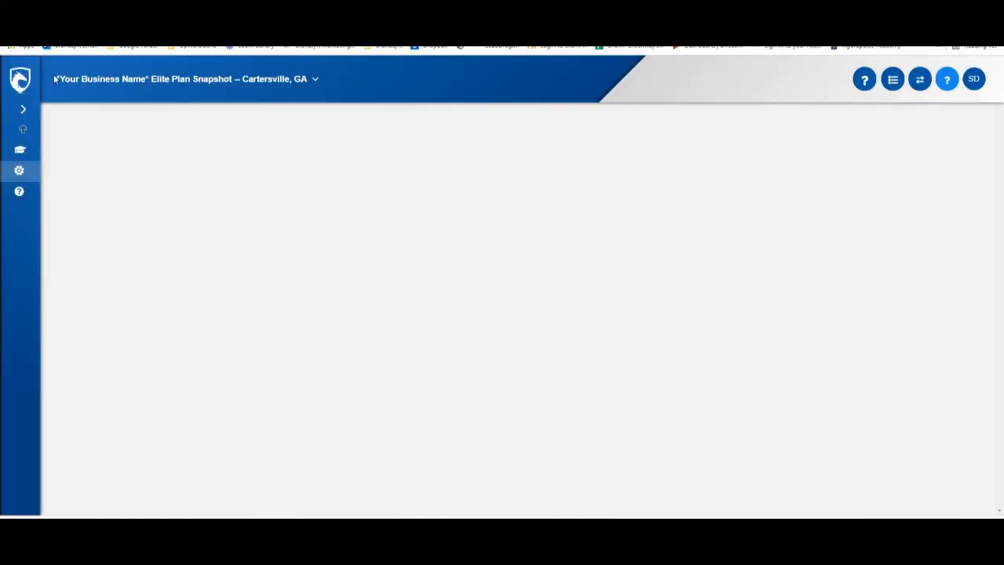
pyautogui.moveTo(21, 317)
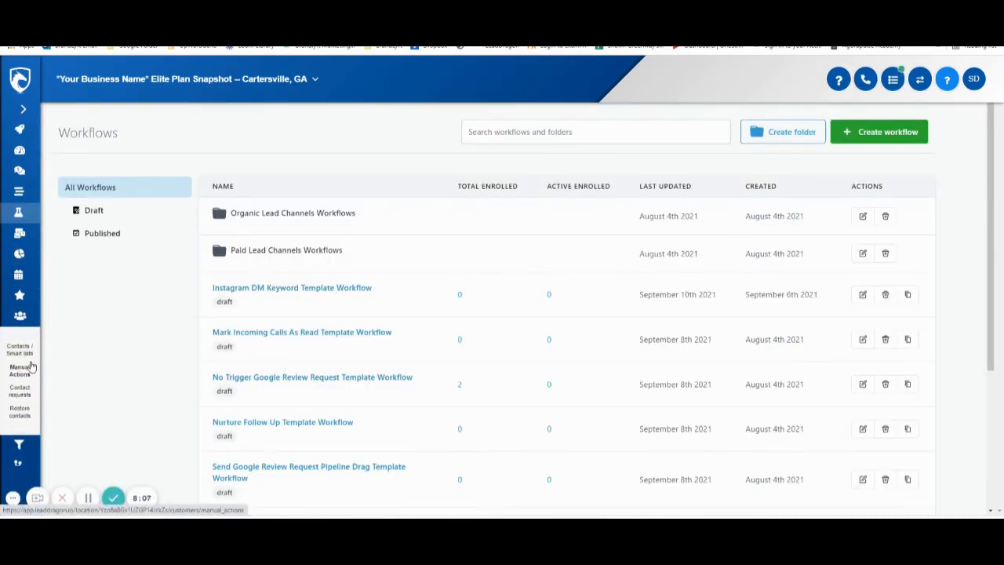
pyautogui.click(25, 345)
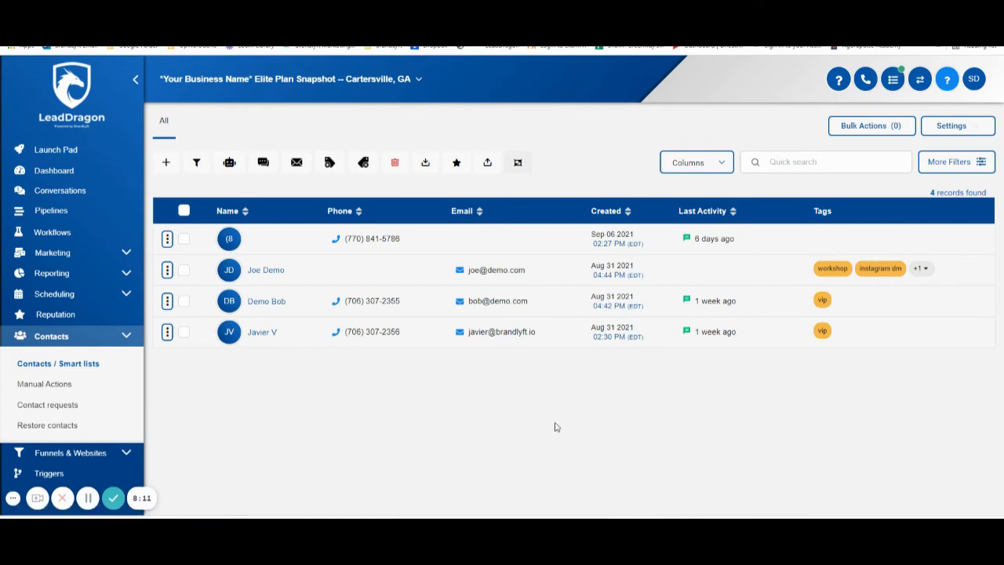
# Try a quick search for "tag" in the contacts, show the additional filters, and clear the search text
pyautogui.click(870, 160)
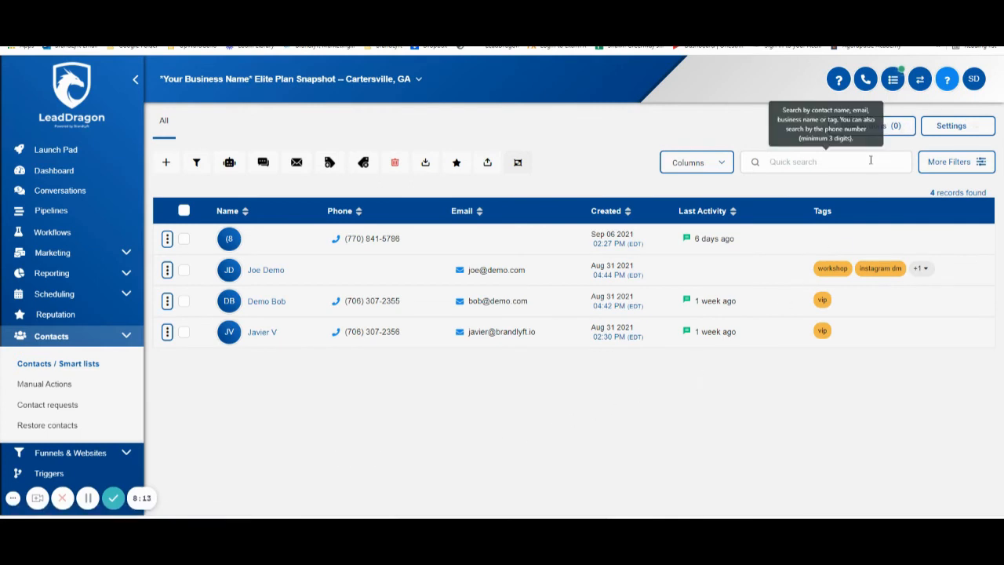
pyautogui.write('tag')
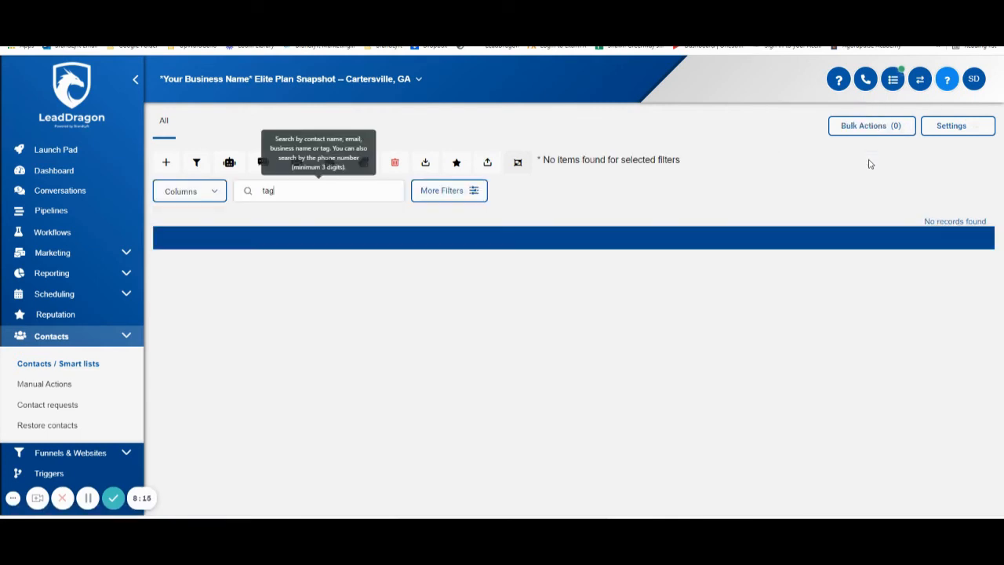
pyautogui.click(448, 193)
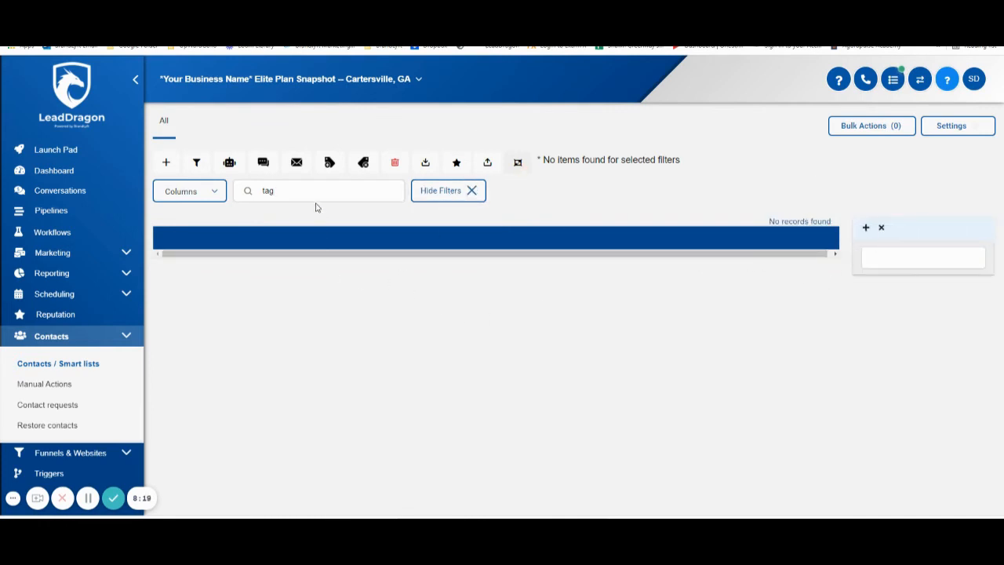
pyautogui.press('BackSpace')
pyautogui.press('BackSpace')
pyautogui.press('BackSpace')
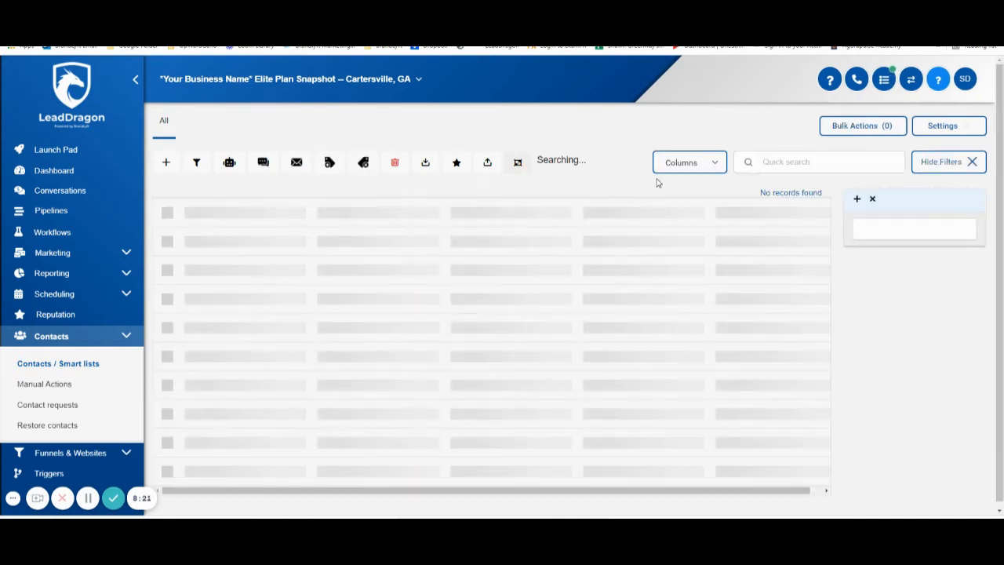
# Add a Tag filter to the contact list with the condition "is" and the tag vip
pyautogui.click(905, 229)
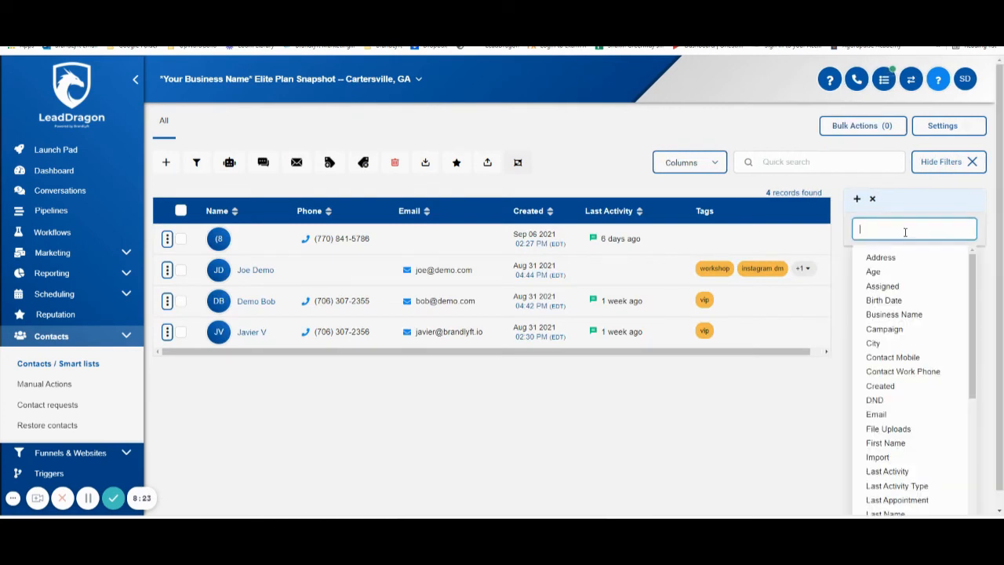
pyautogui.write('tag')
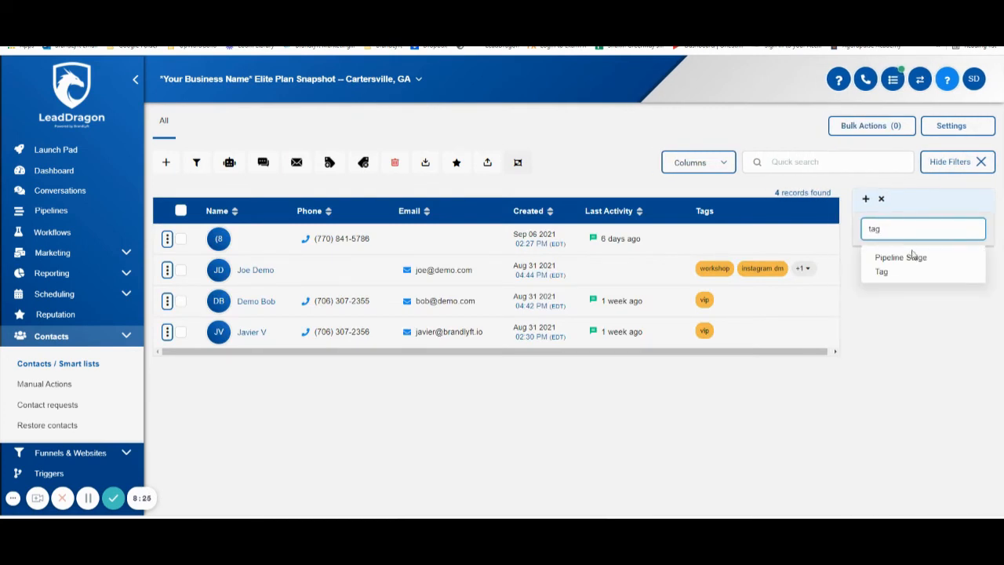
pyautogui.click(902, 273)
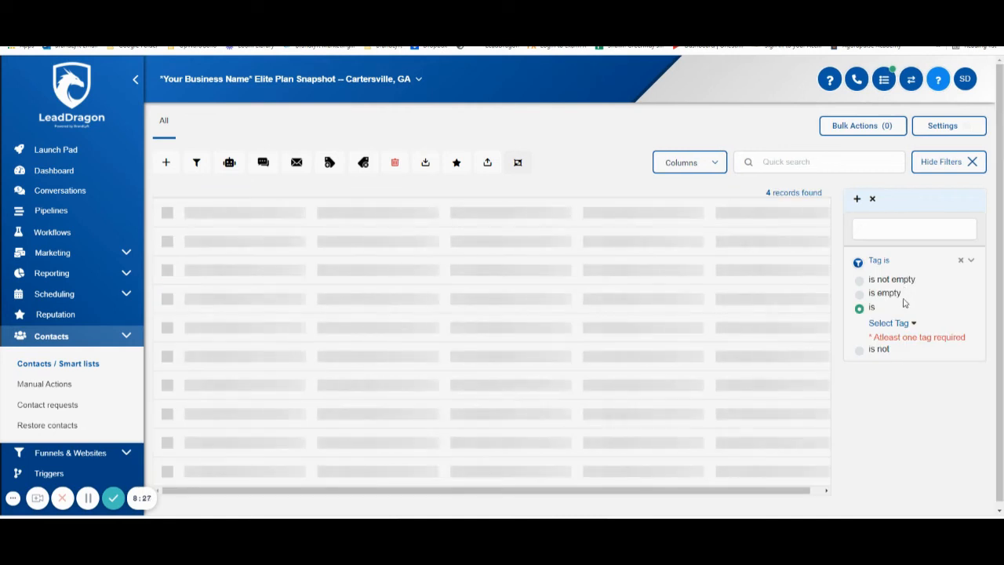
pyautogui.click(902, 323)
pyautogui.scroll(-1, 905, 380)
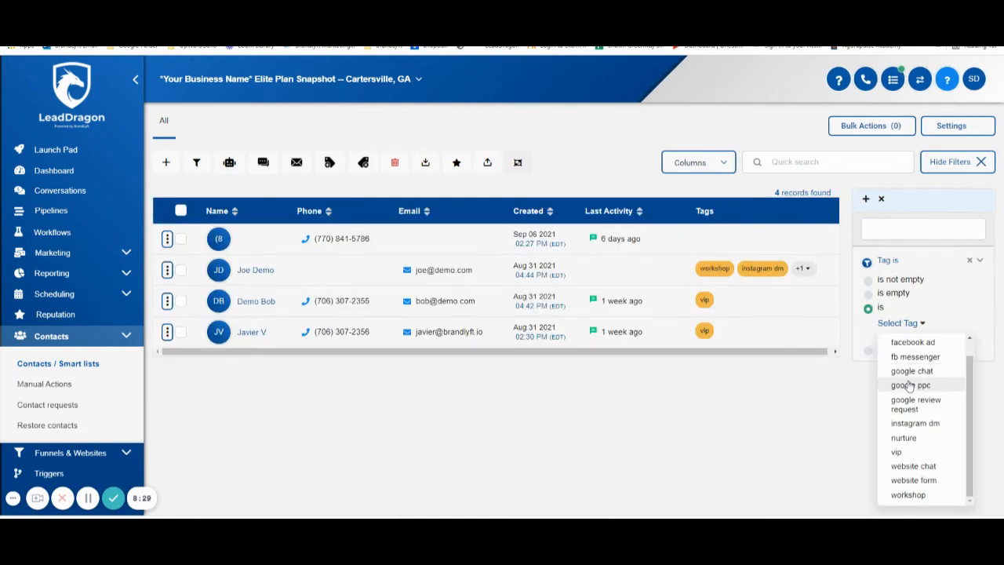
pyautogui.click(897, 452)
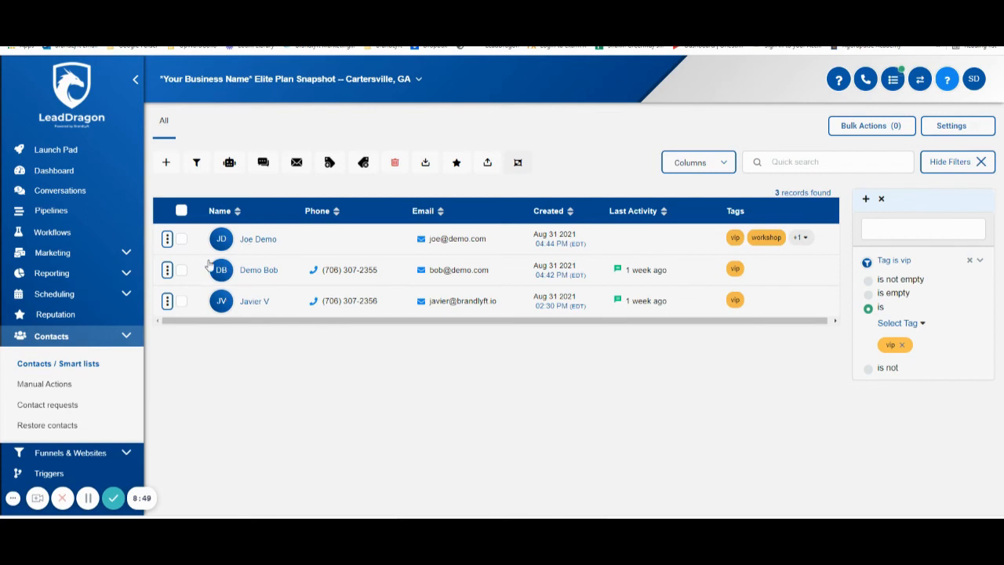
# Select all the filtered VIP contacts, proceed with a bulk SMS to them, and check the available SMS templates
pyautogui.click(182, 212)
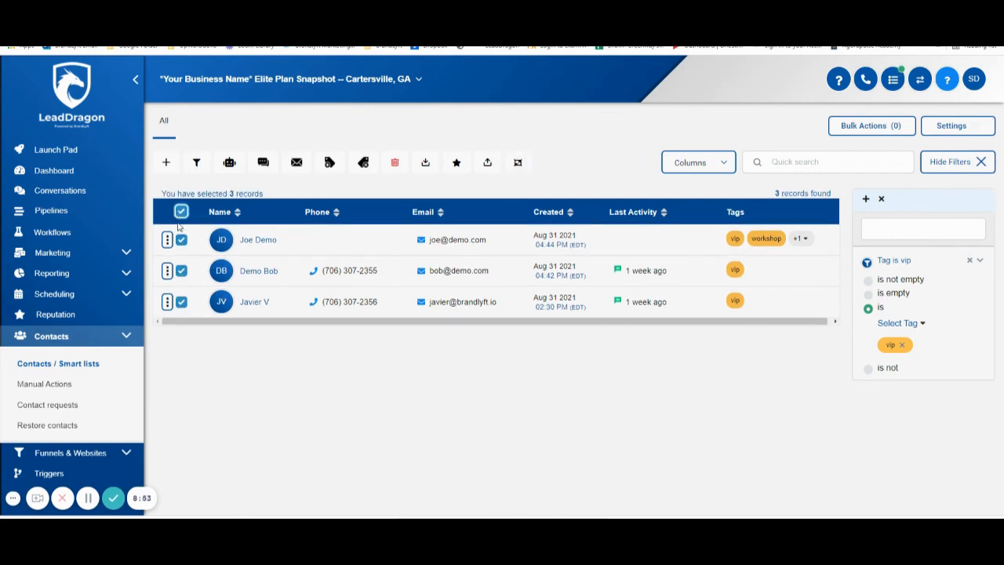
pyautogui.click(265, 165)
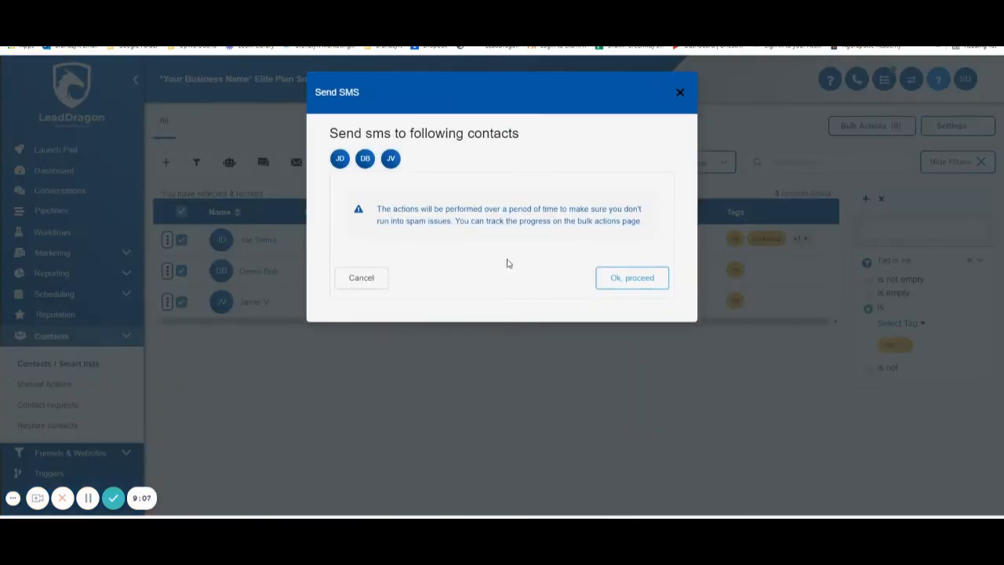
pyautogui.click(652, 280)
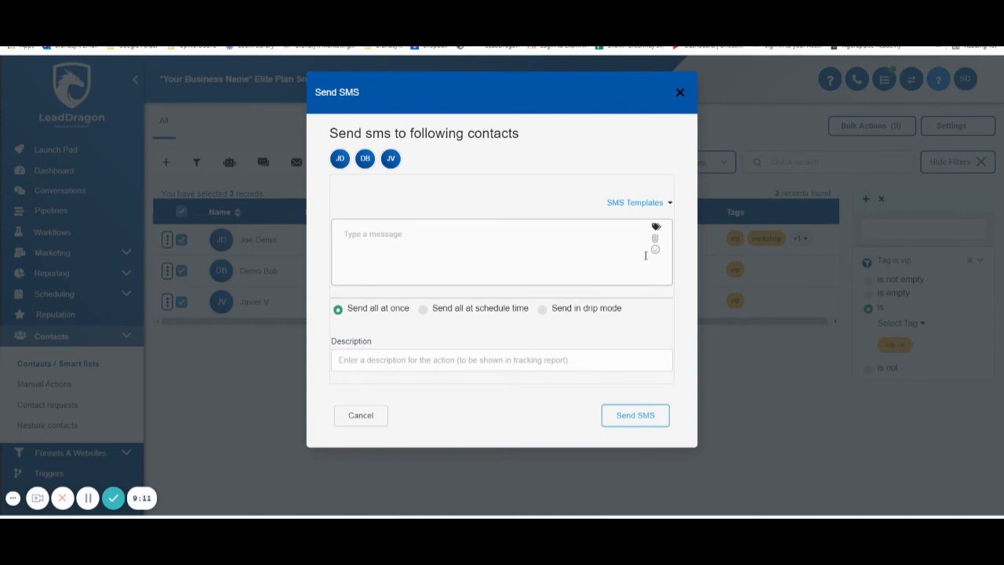
pyautogui.click(655, 206)
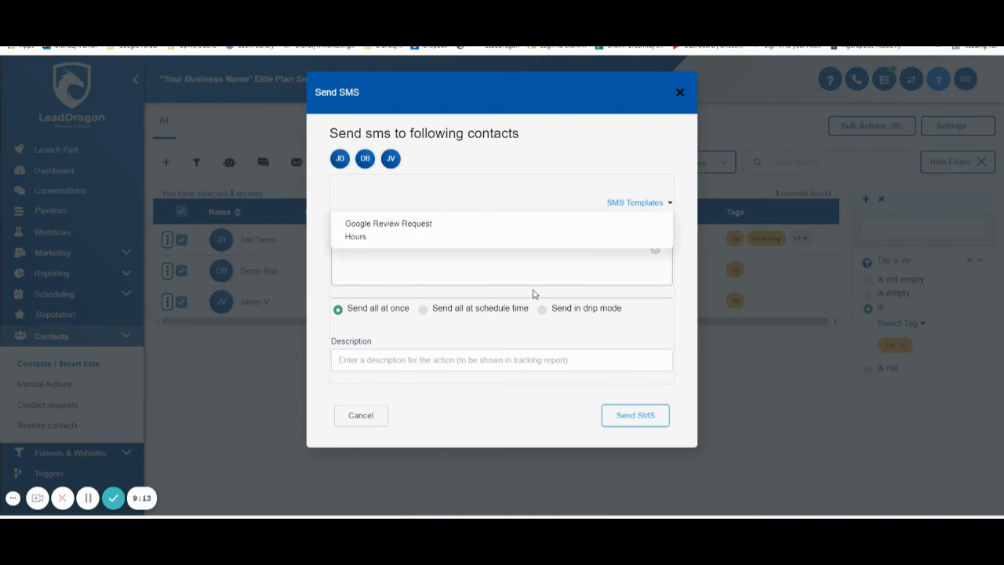
pyautogui.click(585, 185)
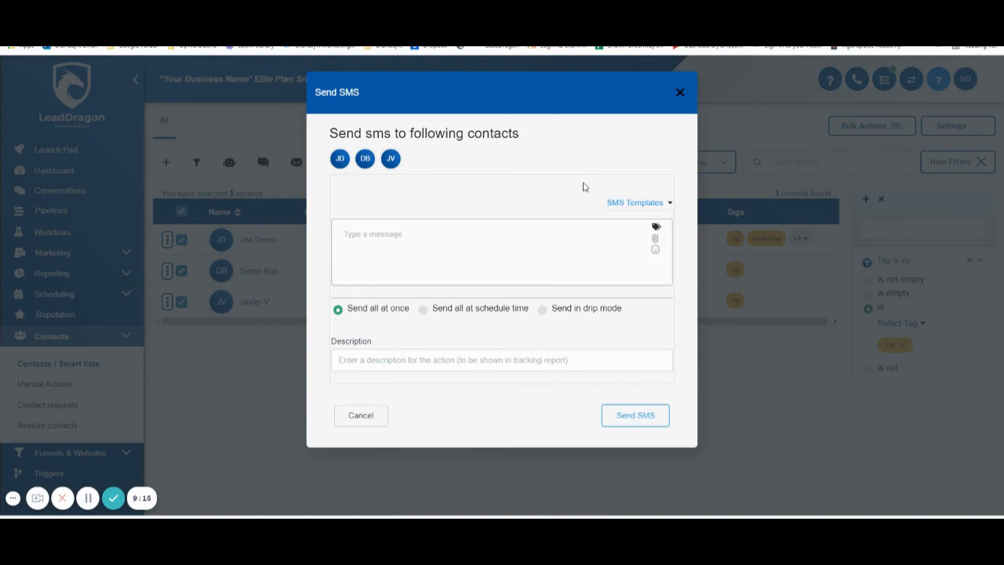
# Write the SMS text "Hope your greaskfjskdjfklsjj" followed by a blank line and "link", and enter the description "9/13/21"
pyautogui.click(537, 242)
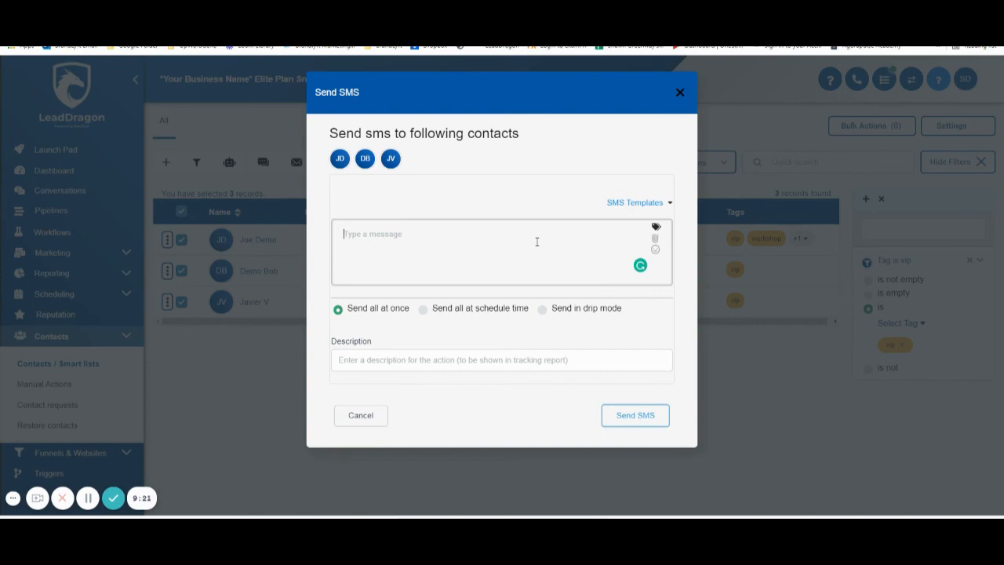
pyautogui.write('Hope your')
pyautogui.write(' gra')
pyautogui.write('a')
pyautogui.write('skfjskdjfklsjj')
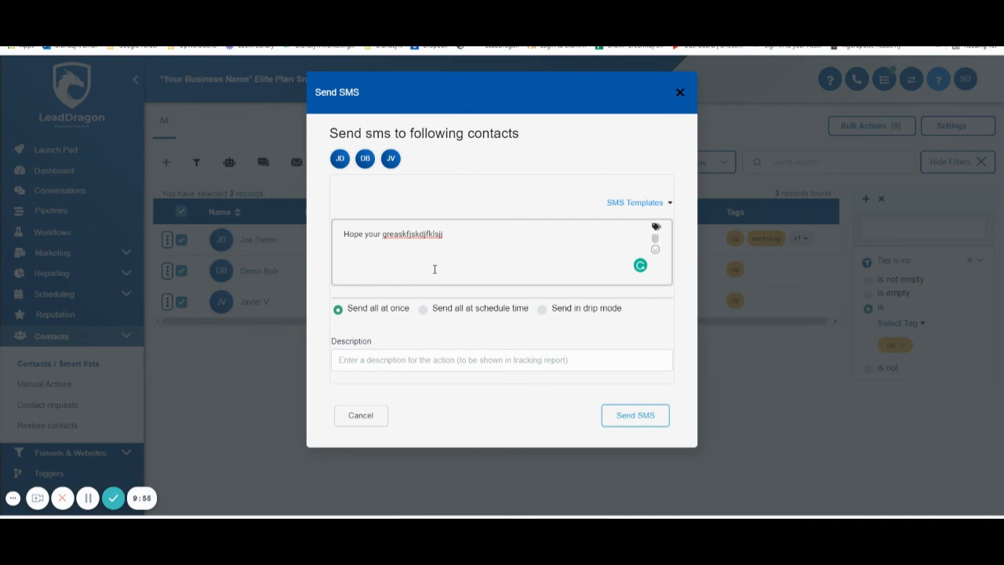
pyautogui.press('Return')
pyautogui.press('Return')
pyautogui.write('link')
pyautogui.click(422, 361)
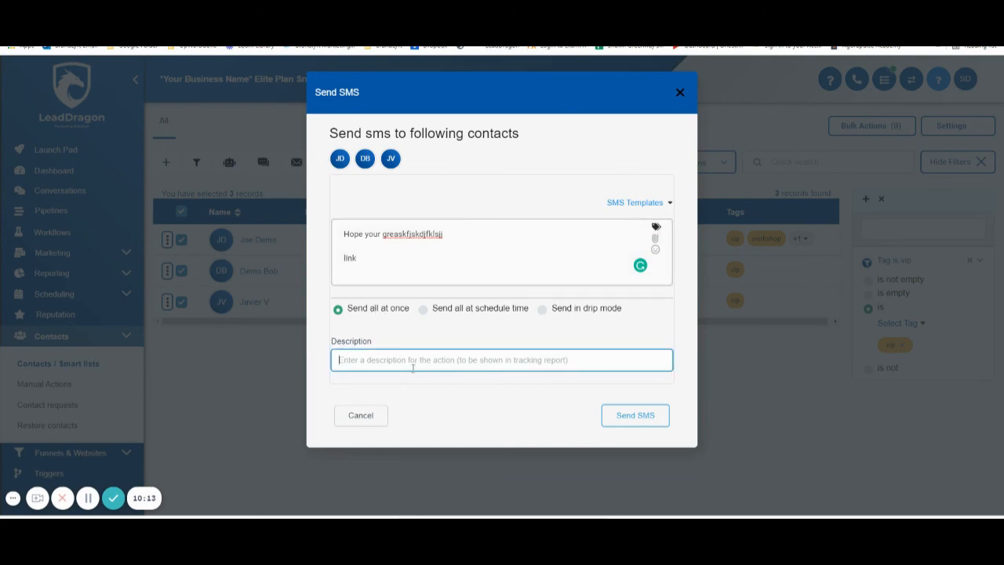
pyautogui.write('9/13/21')
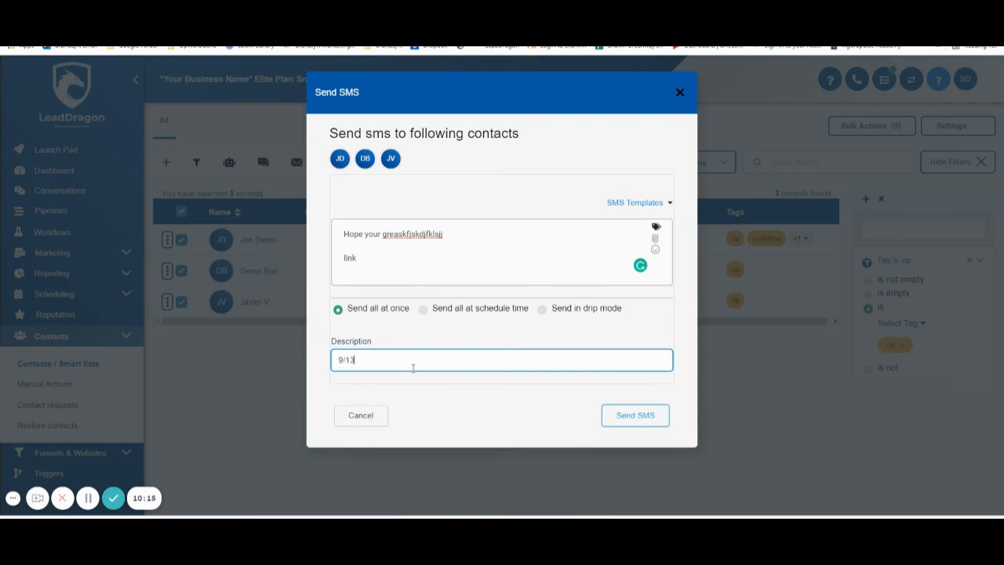